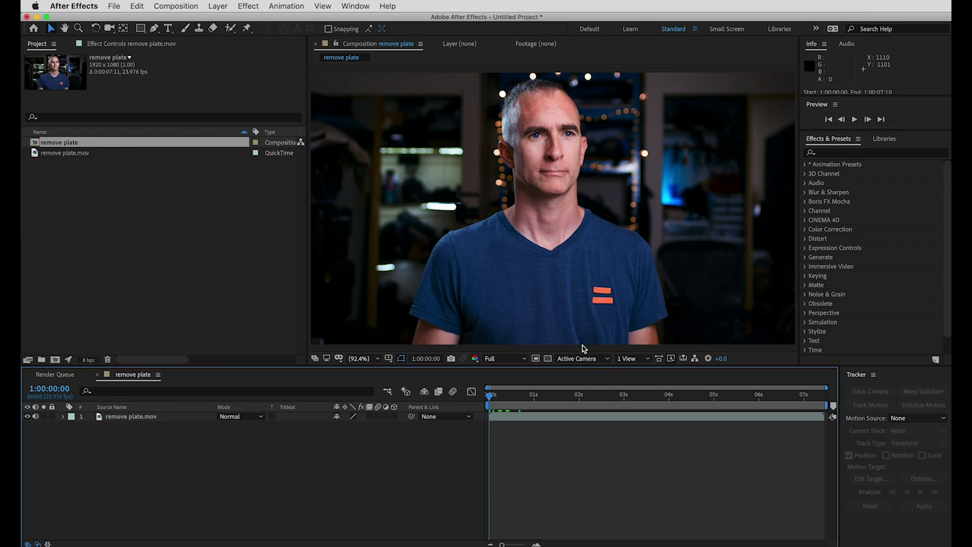
# Preview the remove plate.mov clip from start to end and select its footage layer.
pyautogui.moveTo(491, 396); pyautogui.dragTo(538, 409)
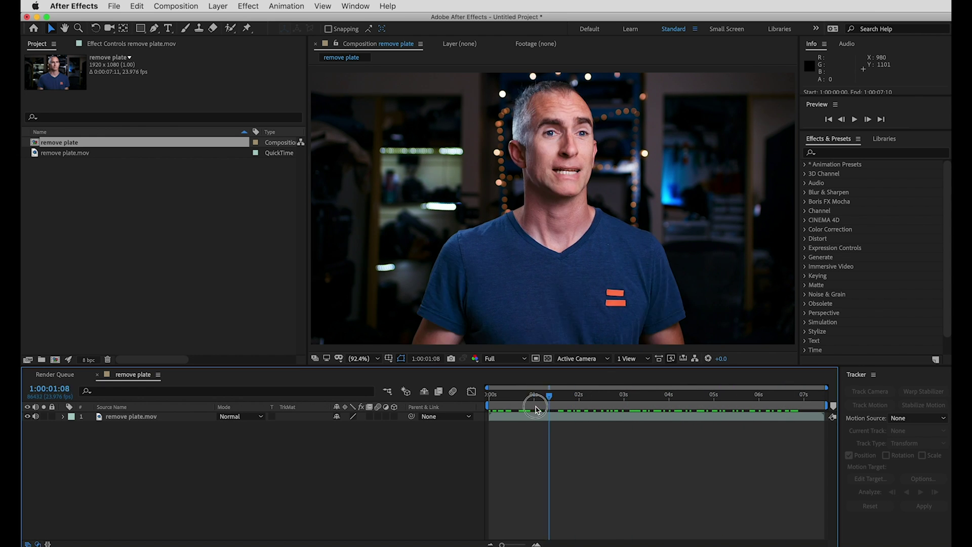
pyautogui.press('Home')
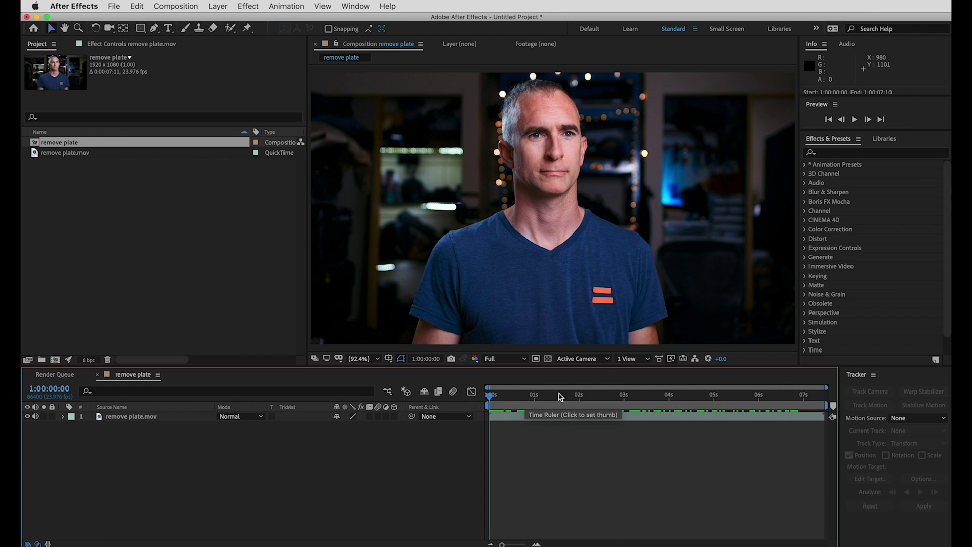
pyautogui.moveTo(527, 403); pyautogui.dragTo(491, 397)
pyautogui.press('super+a')
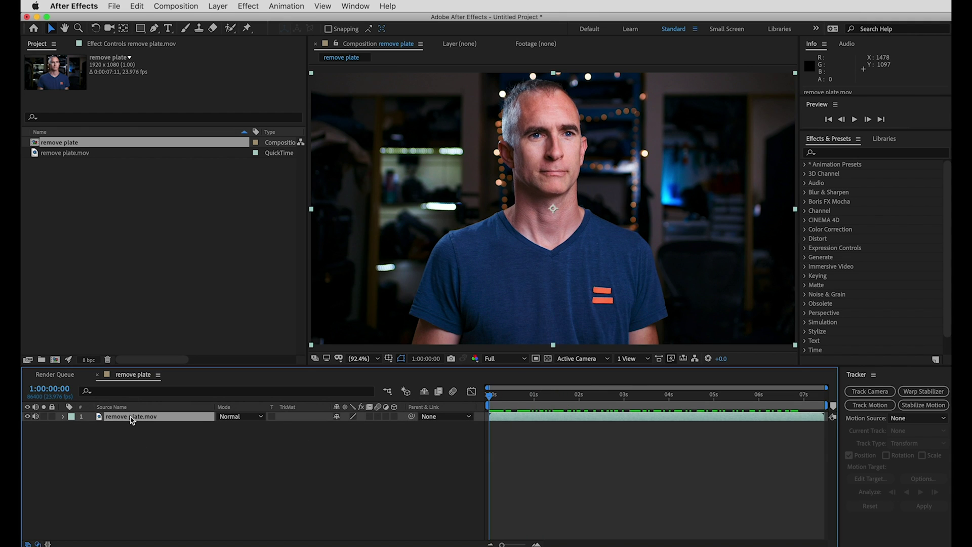
pyautogui.moveTo(528, 395); pyautogui.dragTo(474, 403)
# Place Track Point 1 on the orange shirt logo and analyze it forward through the clip.
pyautogui.doubleClick(515, 420)
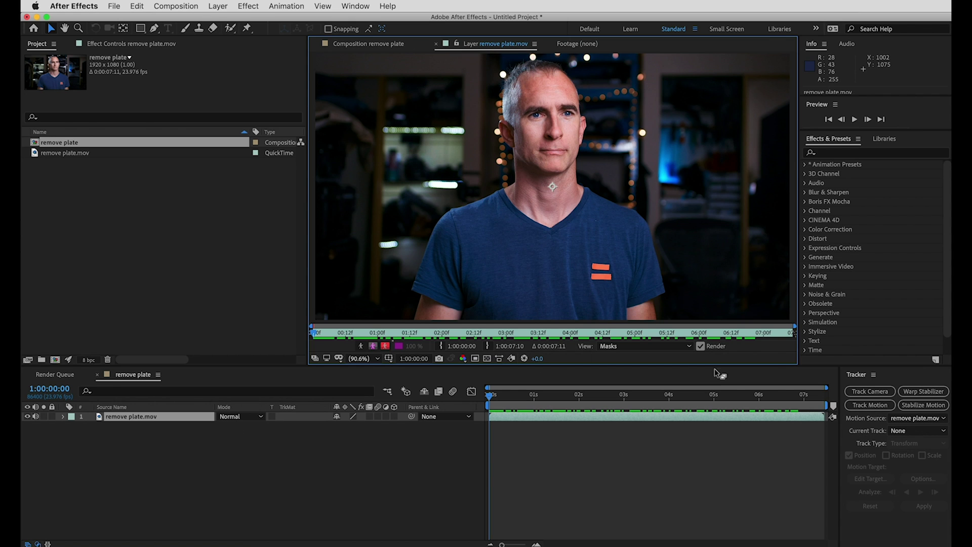
pyautogui.click(871, 405)
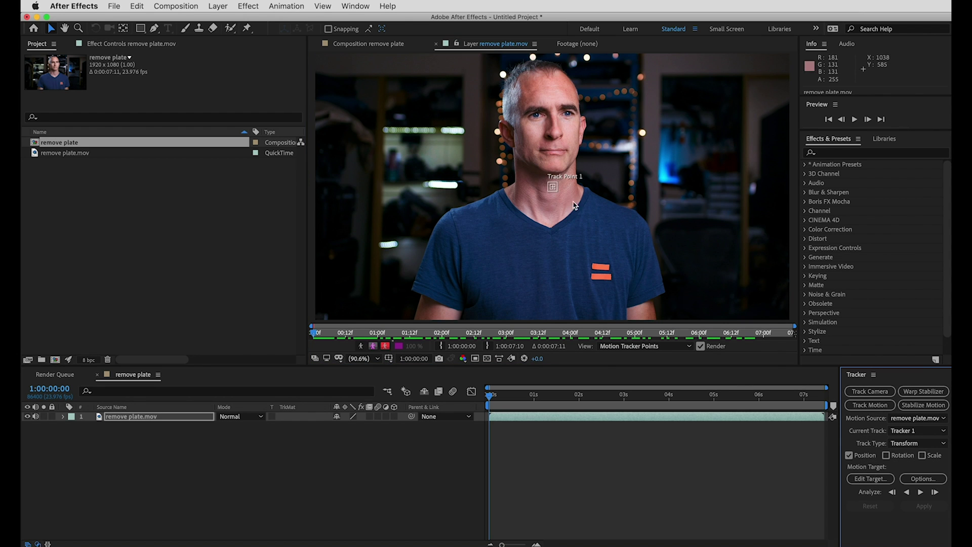
pyautogui.moveTo(559, 194); pyautogui.dragTo(592, 273)
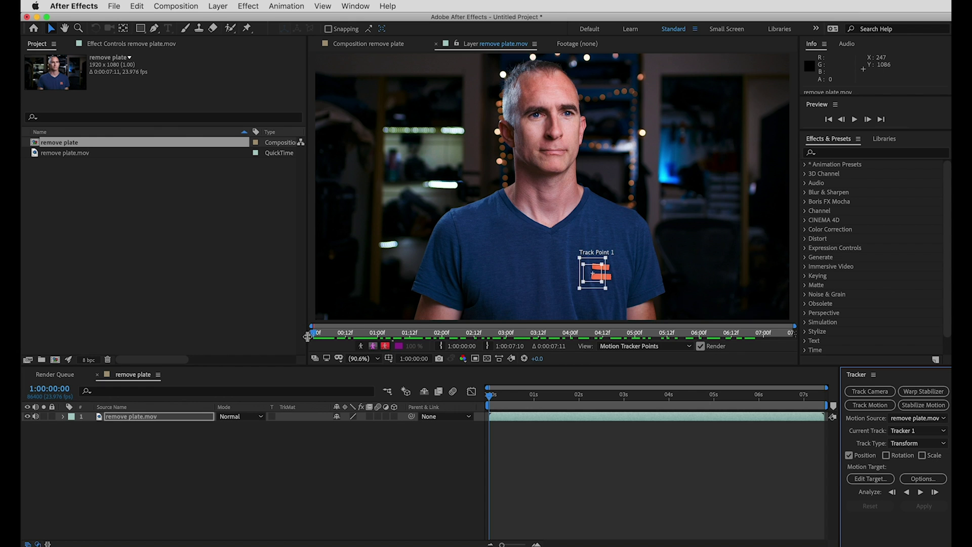
pyautogui.click(920, 491)
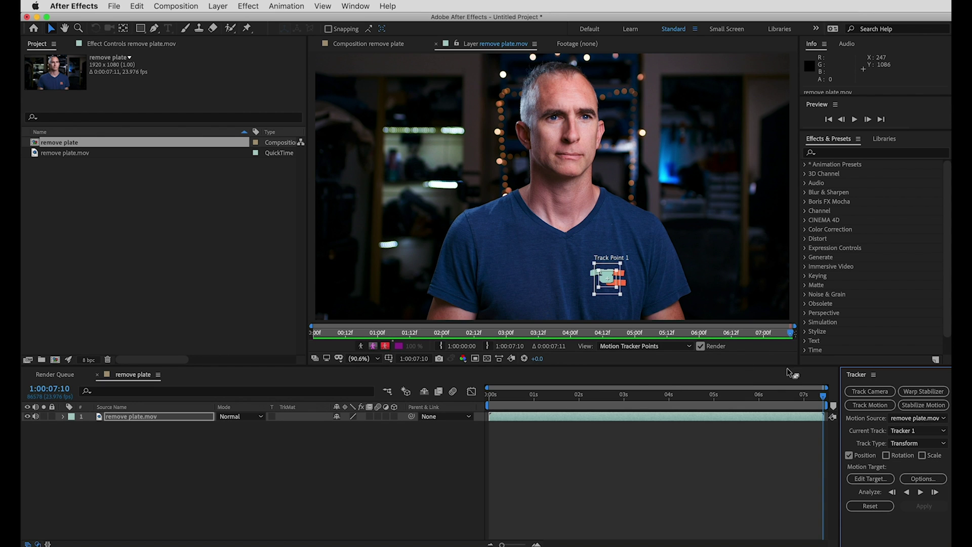
# Add a Null Object layer (Null 1) via Layer > New and toggle its visibility.
pyautogui.click(225, 6)
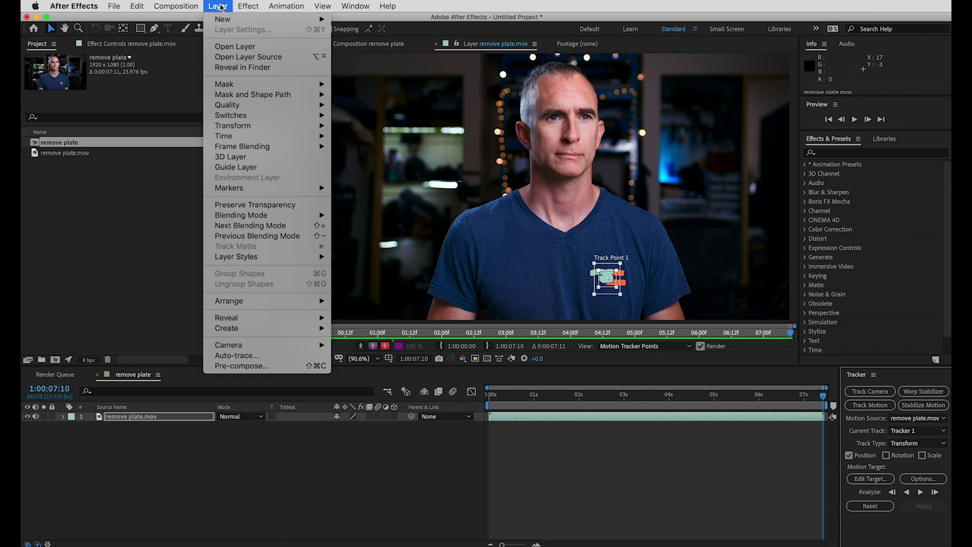
pyautogui.moveTo(225, 20)
pyautogui.click(383, 66)
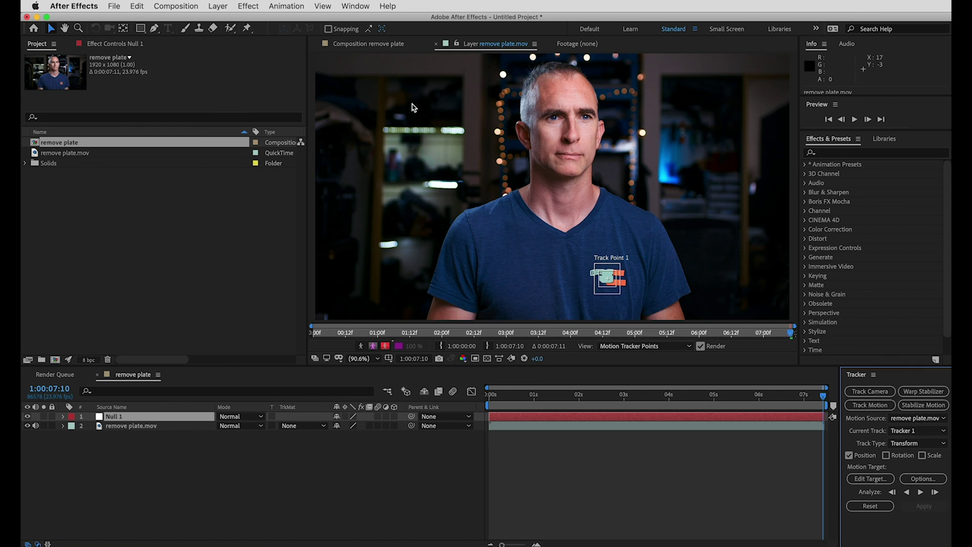
pyautogui.click(29, 416)
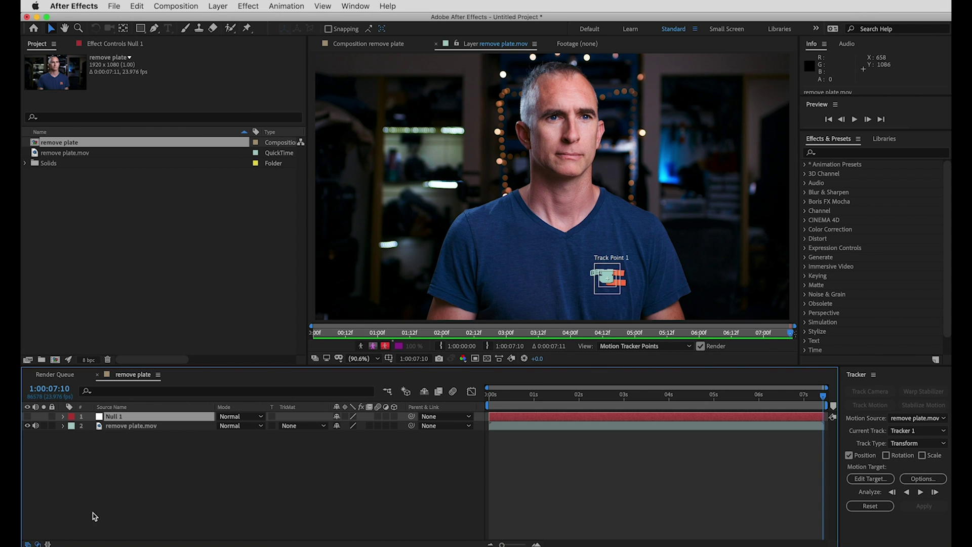
pyautogui.click(27, 416)
# Set Null 1 as the motion target for the footage layer's track.
pyautogui.click(492, 423)
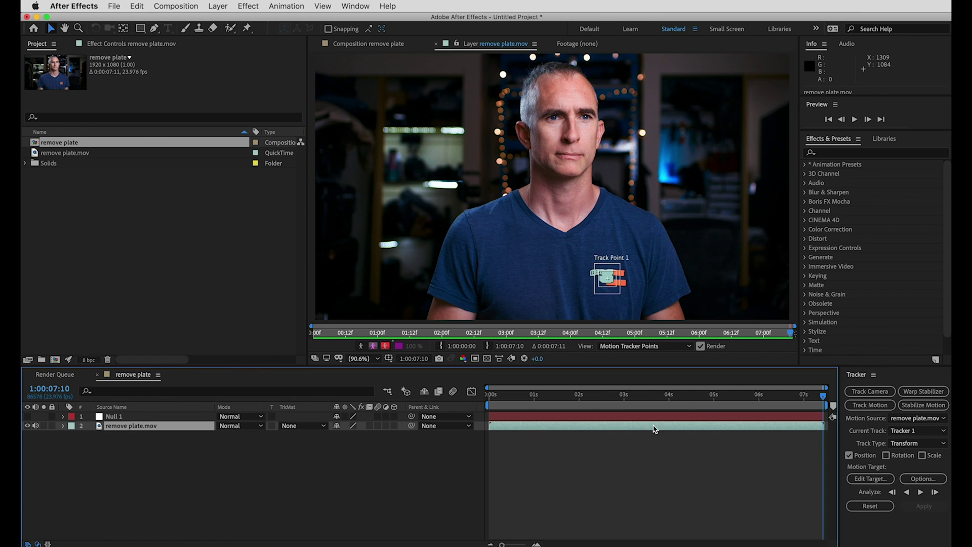
pyautogui.click(875, 479)
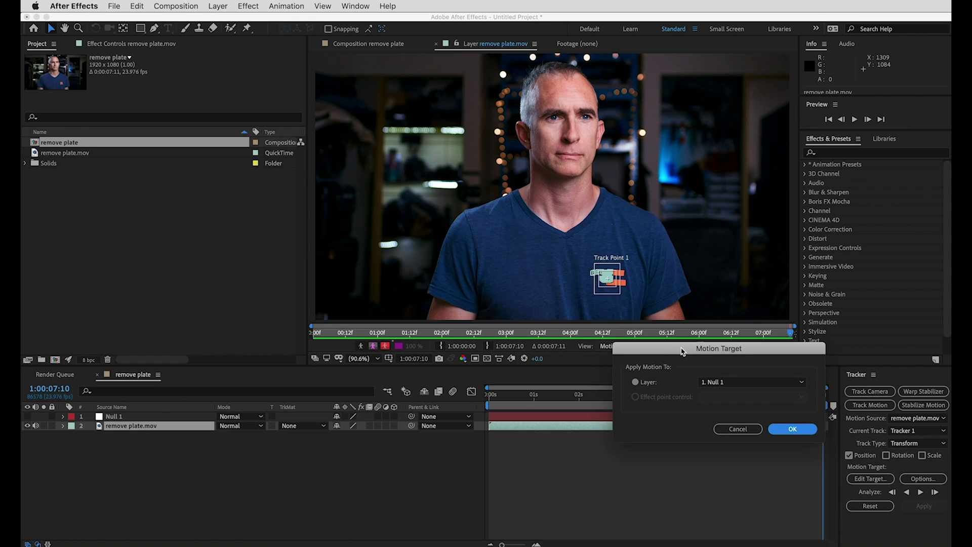
pyautogui.moveTo(681, 351); pyautogui.dragTo(592, 214)
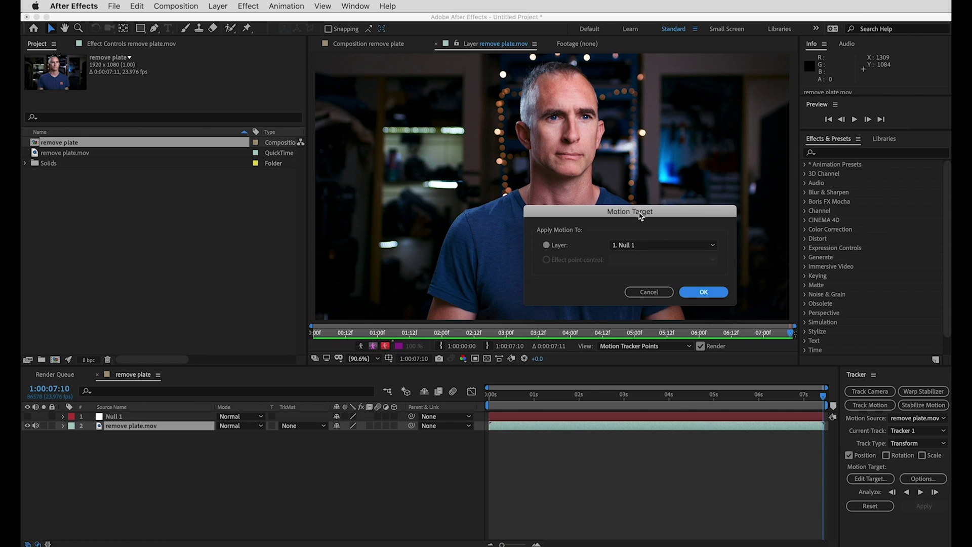
pyautogui.click(704, 292)
# From the first frame, apply the tracked motion to Null 1 in X and Y and check it.
pyautogui.press('Home')
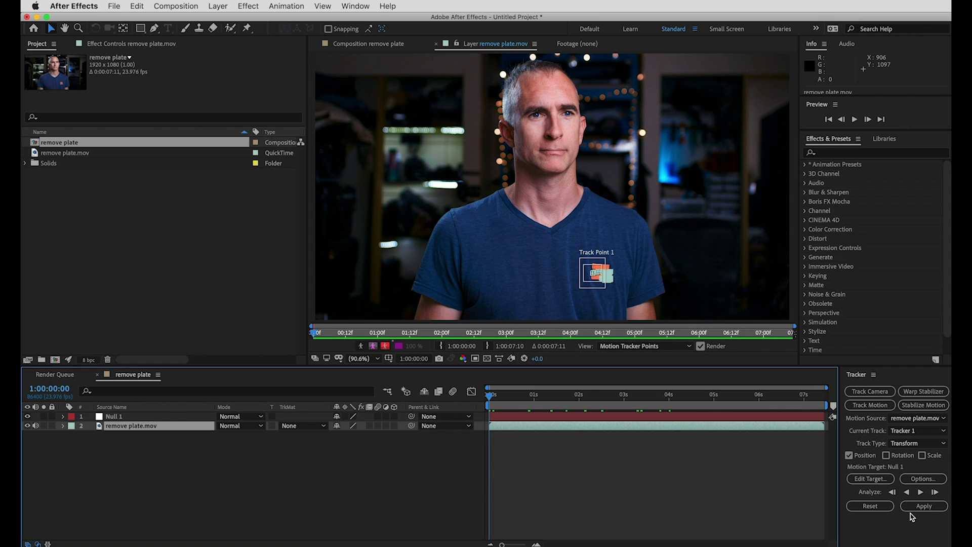
pyautogui.click(924, 508)
pyautogui.moveTo(714, 372); pyautogui.dragTo(489, 188)
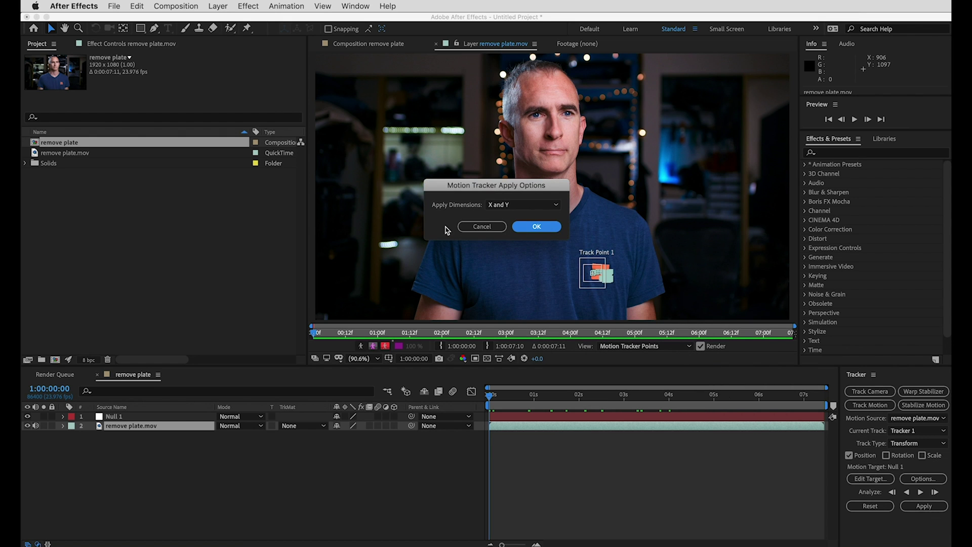
pyautogui.click(536, 226)
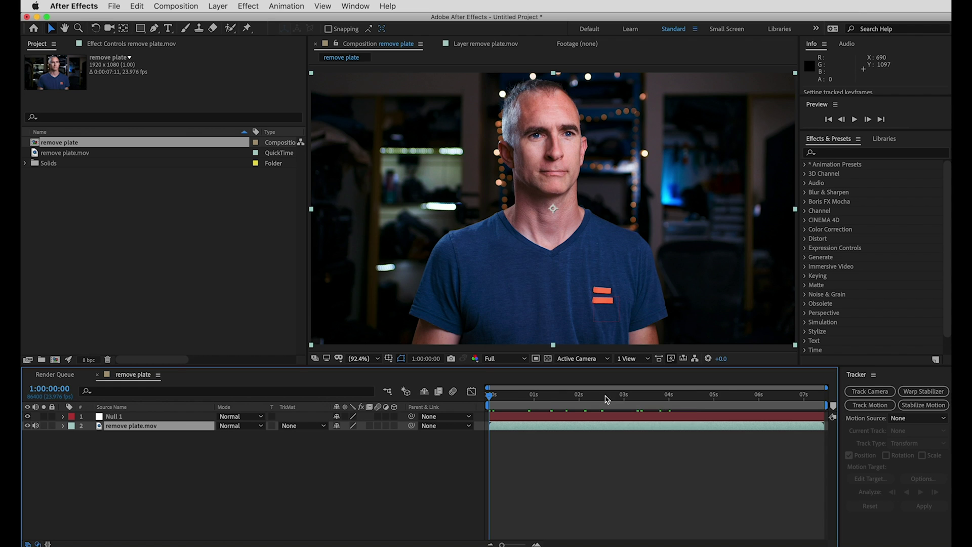
pyautogui.moveTo(569, 398); pyautogui.dragTo(602, 396)
# Delete the Motion Trackers group from remove plate.mov and check Null 1 follows the logo.
pyautogui.click(122, 416)
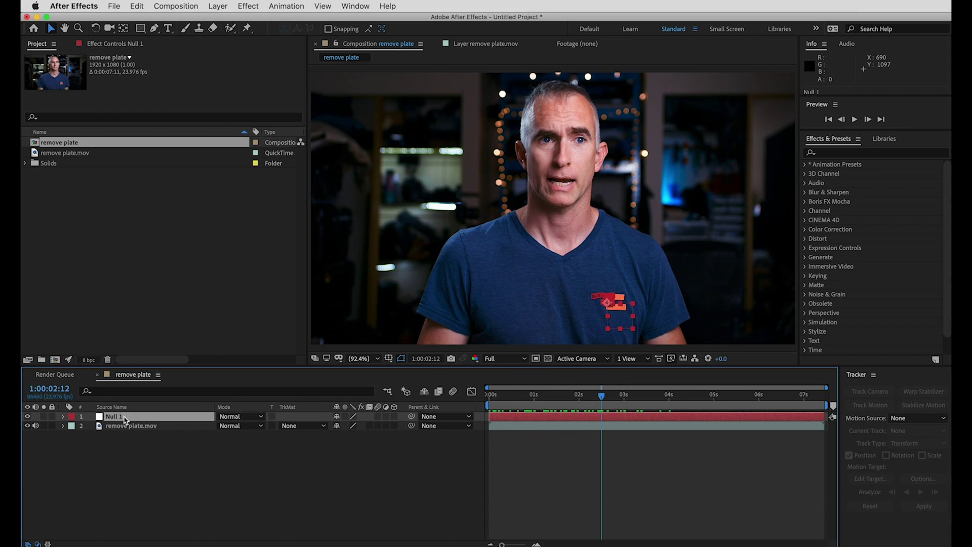
pyautogui.click(63, 426)
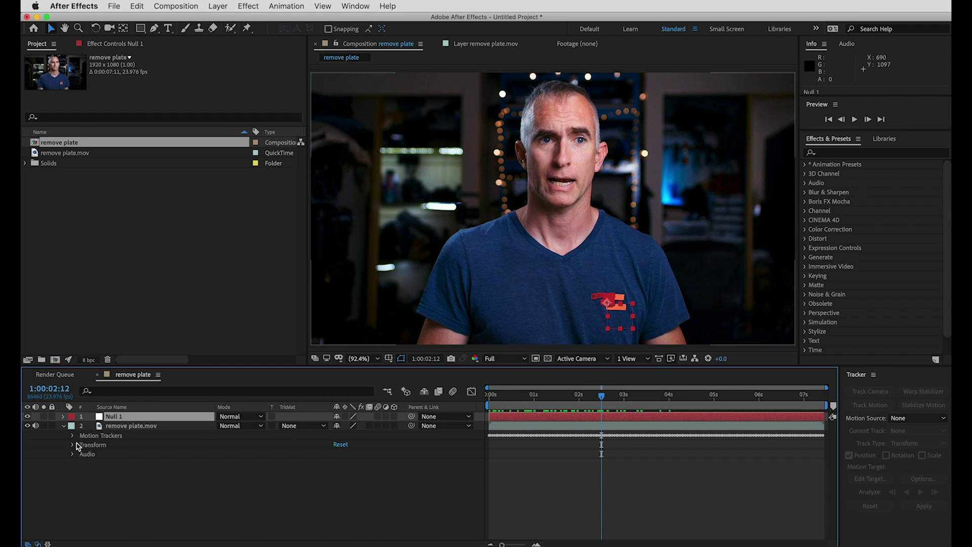
pyautogui.click(101, 436)
pyautogui.press('Delete')
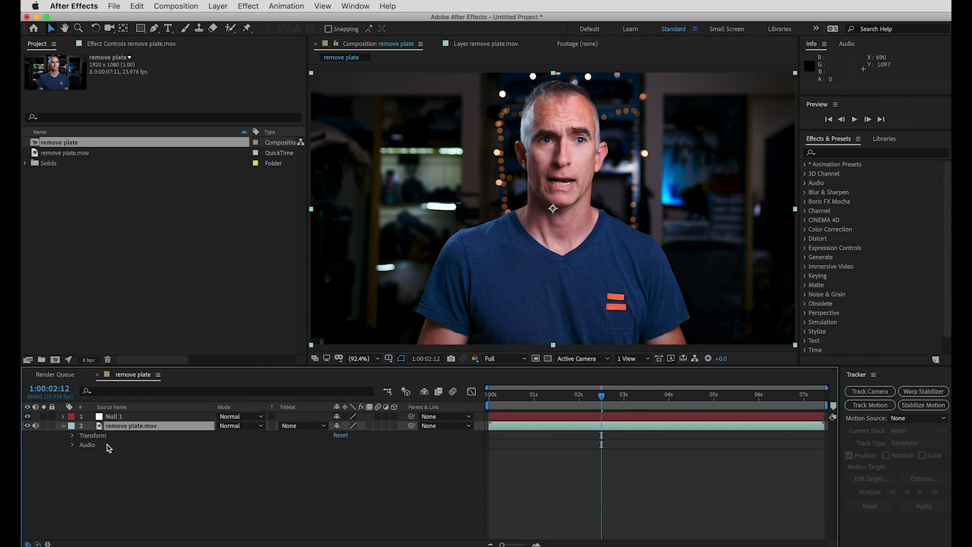
pyautogui.moveTo(601, 397); pyautogui.dragTo(489, 395)
# Hide the Null 1 layer and skim back to the first frame.
pyautogui.click(157, 417)
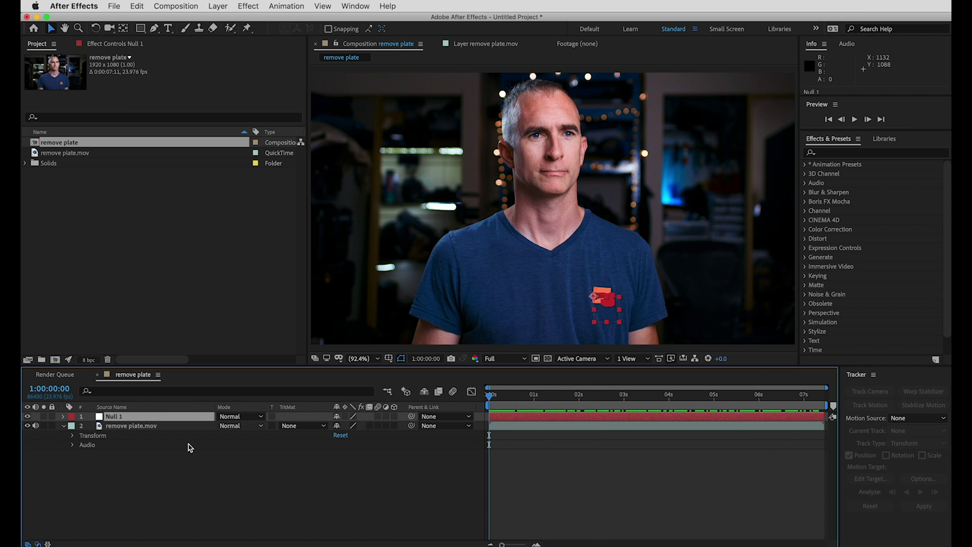
pyautogui.click(114, 475)
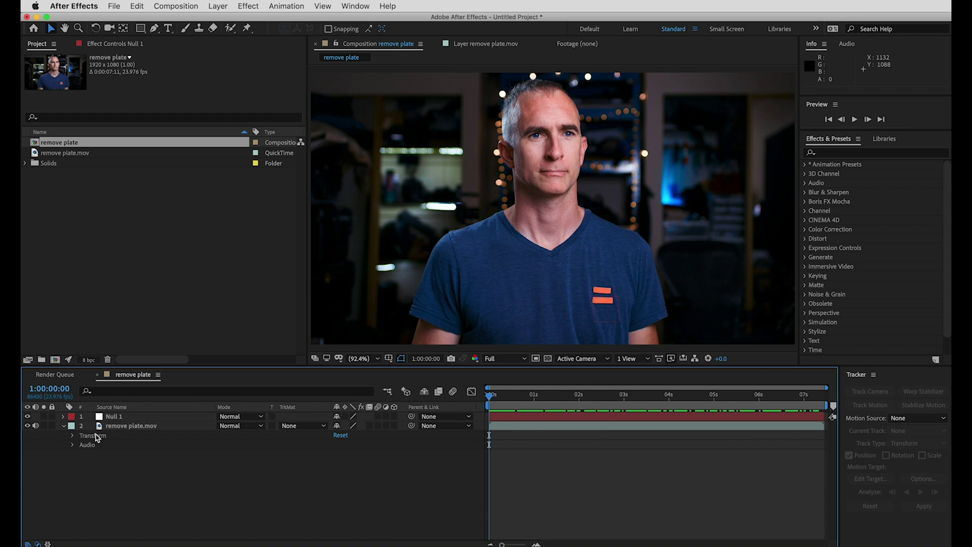
pyautogui.click(27, 416)
pyautogui.moveTo(534, 396); pyautogui.dragTo(489, 396)
# Save the current frame as 'clean plate' Photoshop file via Composition > Save Frame As and render it.
pyautogui.click(175, 6)
pyautogui.moveTo(229, 133)
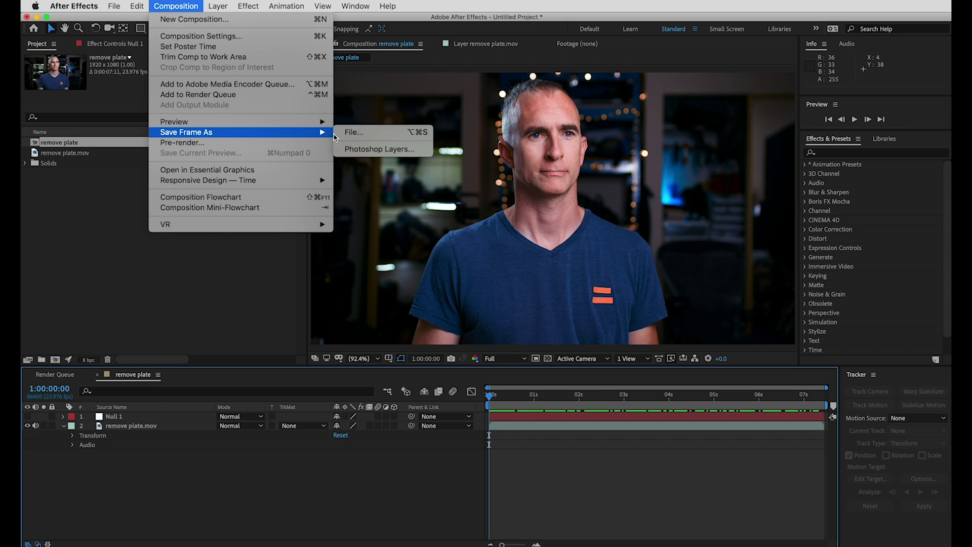
pyautogui.click(382, 135)
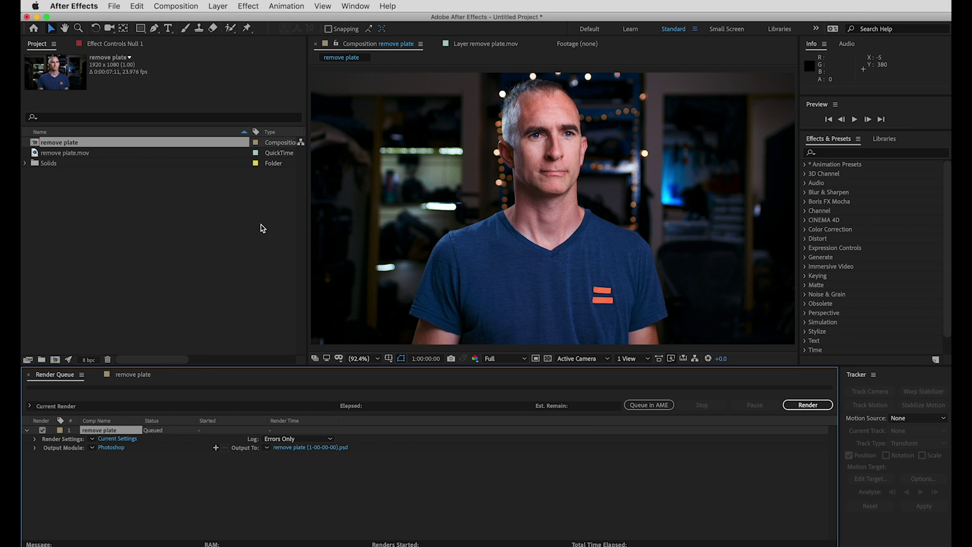
pyautogui.click(277, 448)
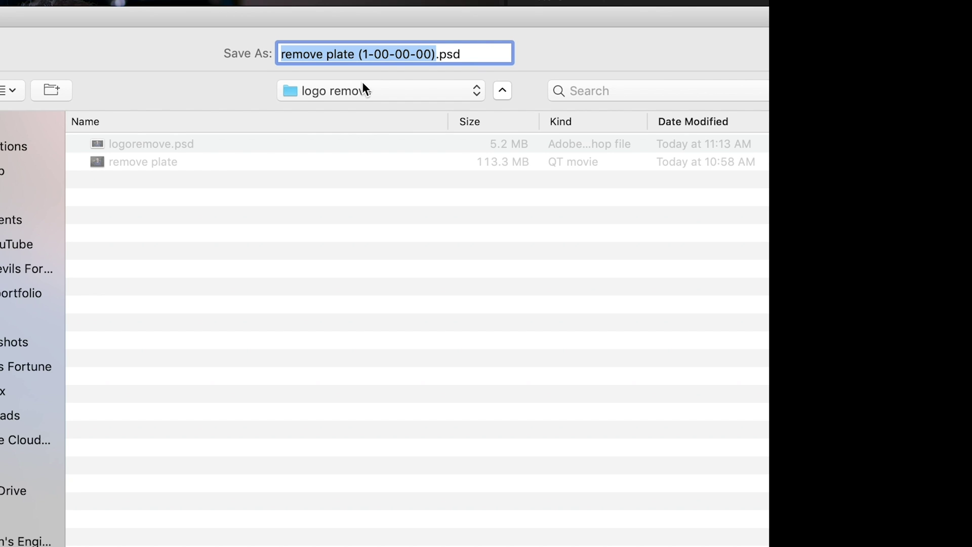
pyautogui.write('clean plate')
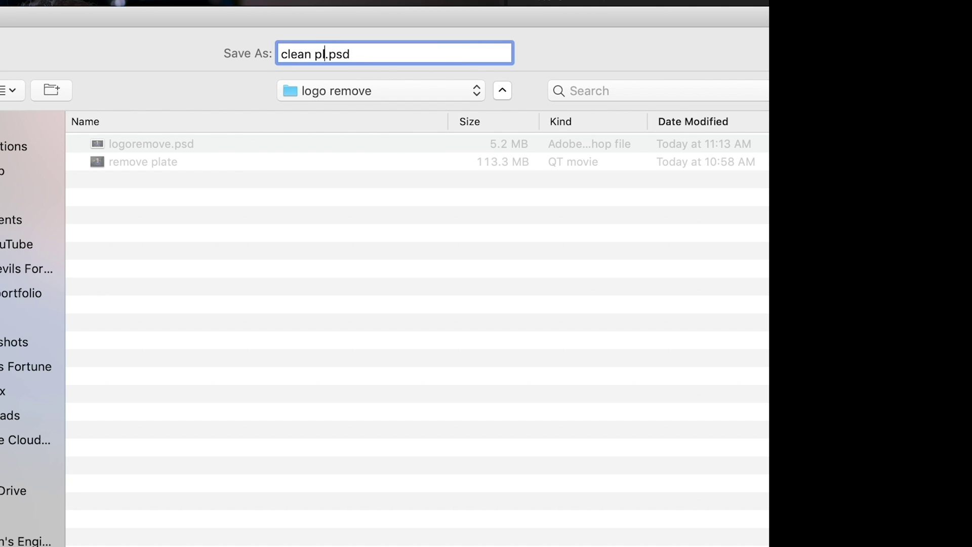
pyautogui.press('Return')
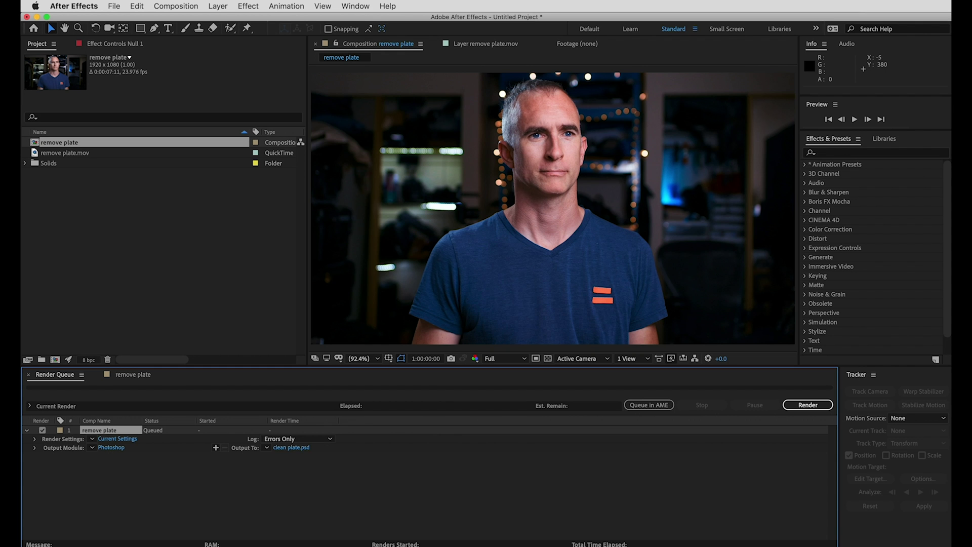
pyautogui.click(806, 405)
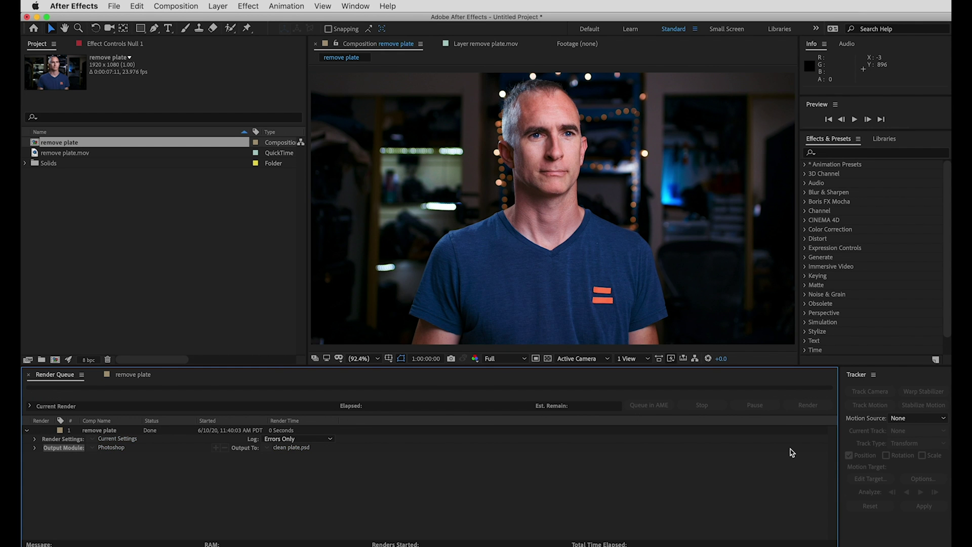
# In Photoshop, zoom in on the shirt logo and lasso a loose selection around the orange bars.
pyautogui.press('super+Tab')
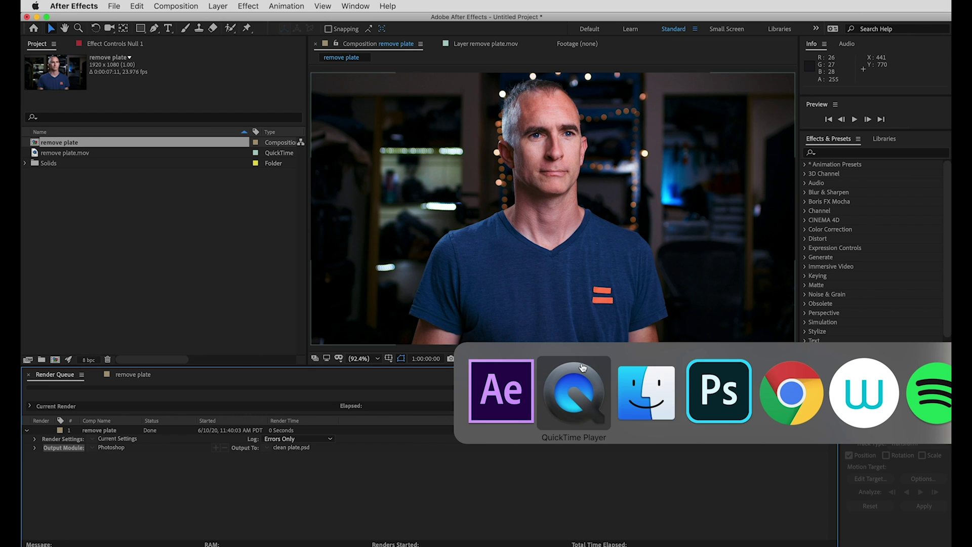
pyautogui.click(696, 387)
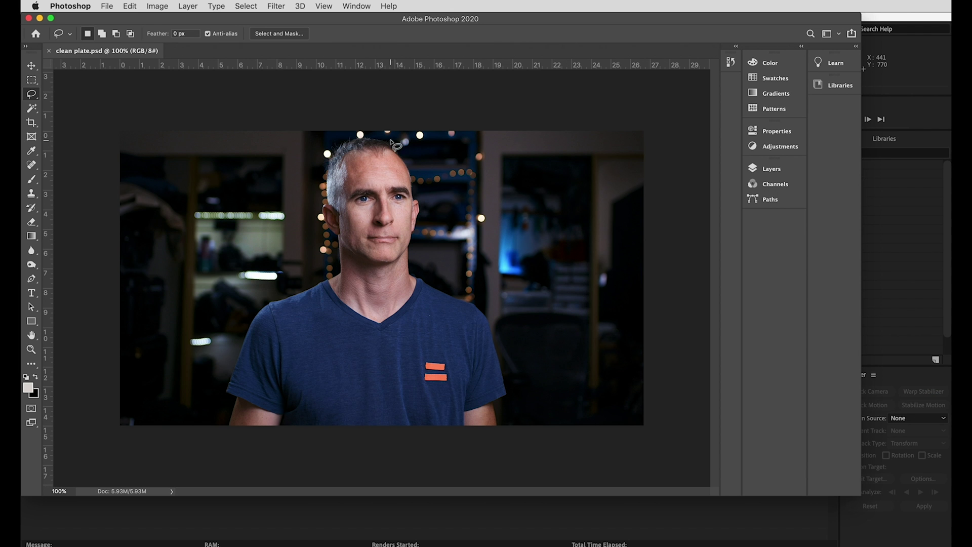
pyautogui.press('z')
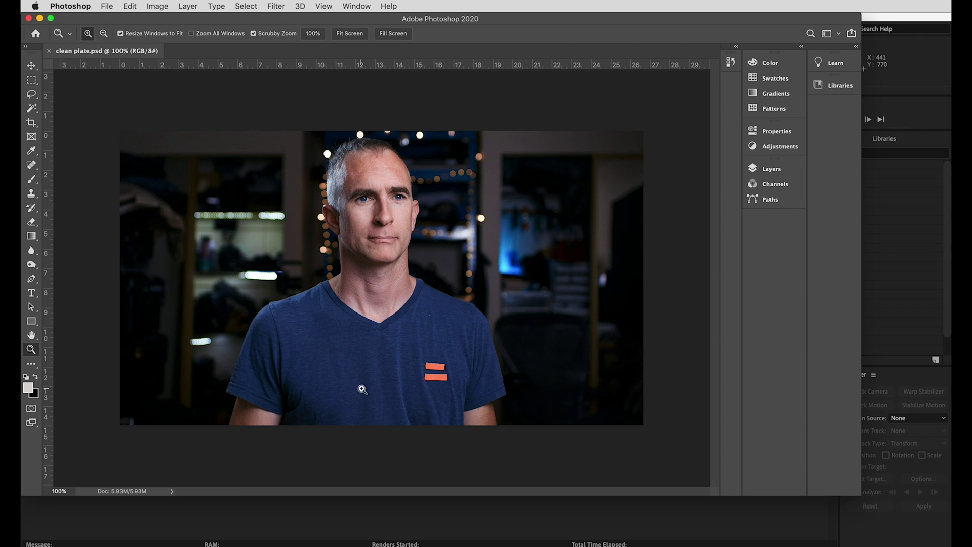
pyautogui.moveTo(360, 390); pyautogui.dragTo(433, 387)
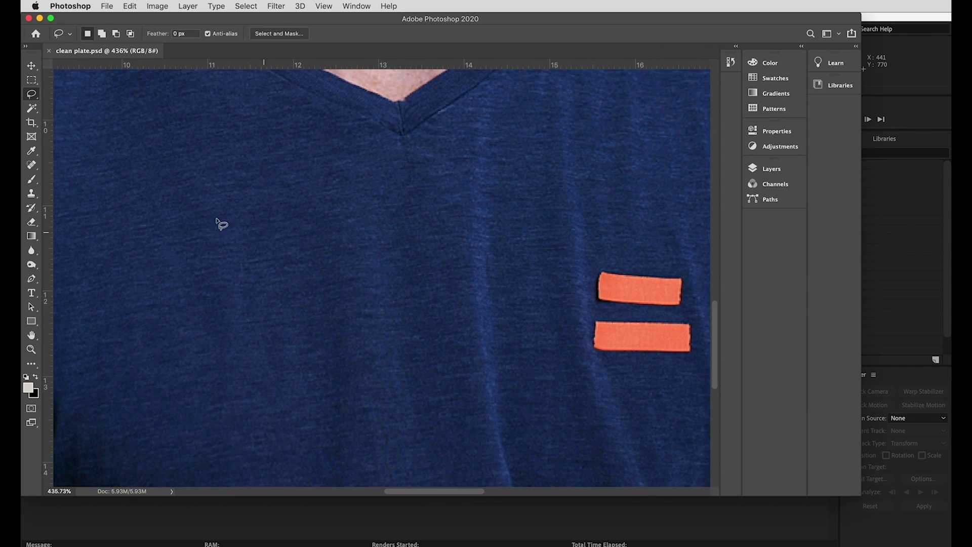
pyautogui.press('l')
pyautogui.moveTo(616, 234); pyautogui.dragTo(462, 214)
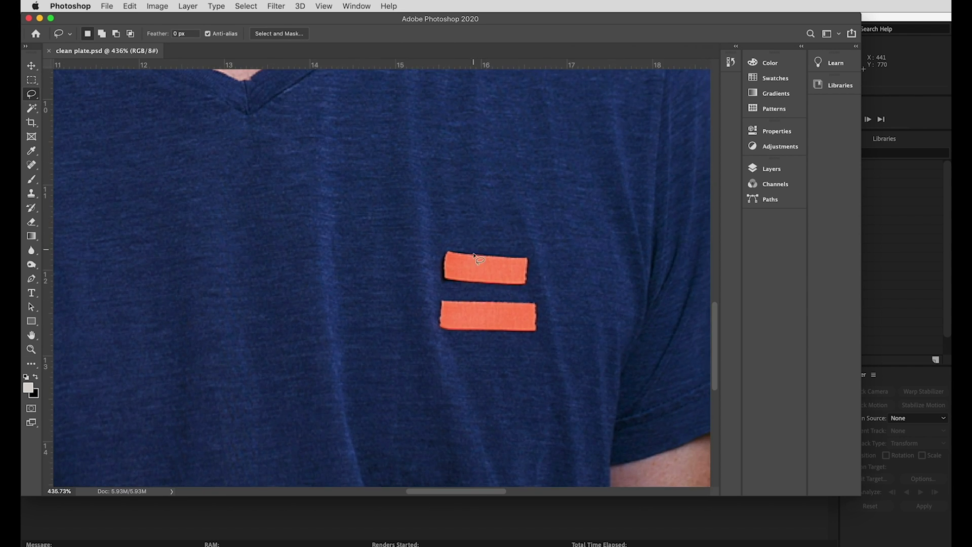
pyautogui.moveTo(475, 249)
pyautogui.mouseDown()
pyautogui.moveTo(458, 243)
pyautogui.moveTo(444, 256)
pyautogui.moveTo(436, 326)
pyautogui.moveTo(525, 338)
pyautogui.moveTo(549, 314)
pyautogui.moveTo(525, 249)
pyautogui.moveTo(462, 245)
pyautogui.mouseUp()
# Fill the logo selection with Content-Aware via Edit > Fill, then deselect.
pyautogui.click(152, 5)
pyautogui.click(130, 6)
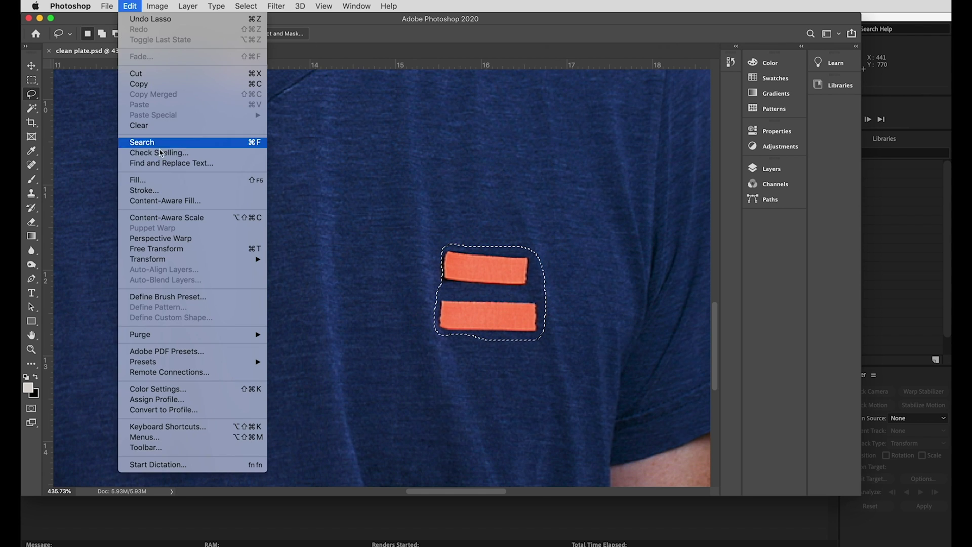
pyautogui.click(162, 178)
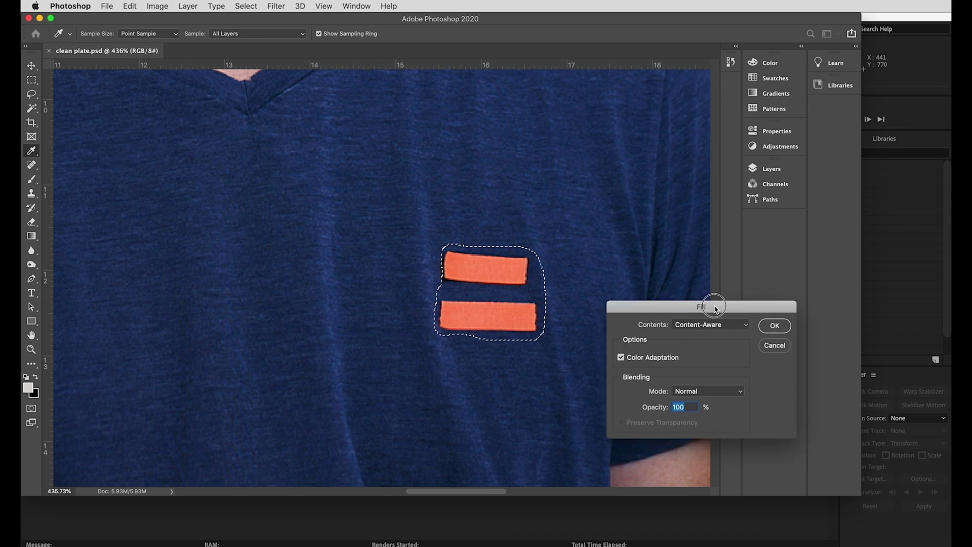
pyautogui.moveTo(714, 317); pyautogui.dragTo(601, 153)
pyautogui.click(607, 172)
pyautogui.click(606, 172)
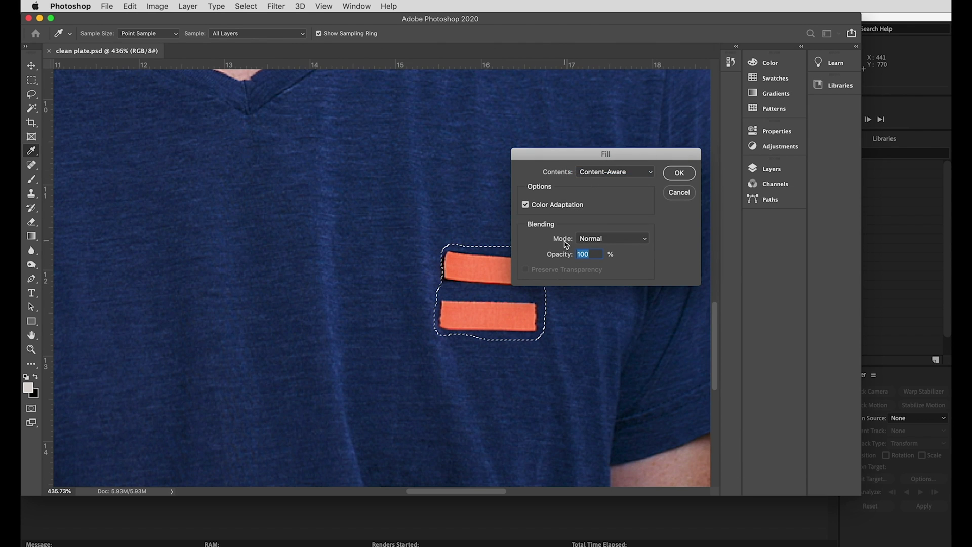
pyautogui.click(673, 177)
pyautogui.press('l')
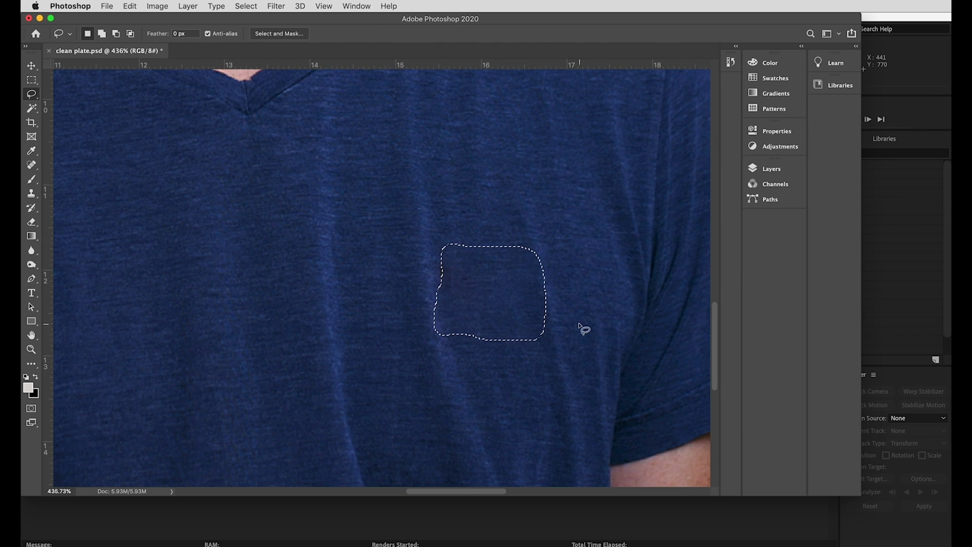
pyautogui.press('super+d')
# Clone Stamp clean shirt fabric over the leftover marks where the logo was.
pyautogui.press('s')
pyautogui.keyDown('alt'); pyautogui.click(469, 221); pyautogui.keyUp('alt')
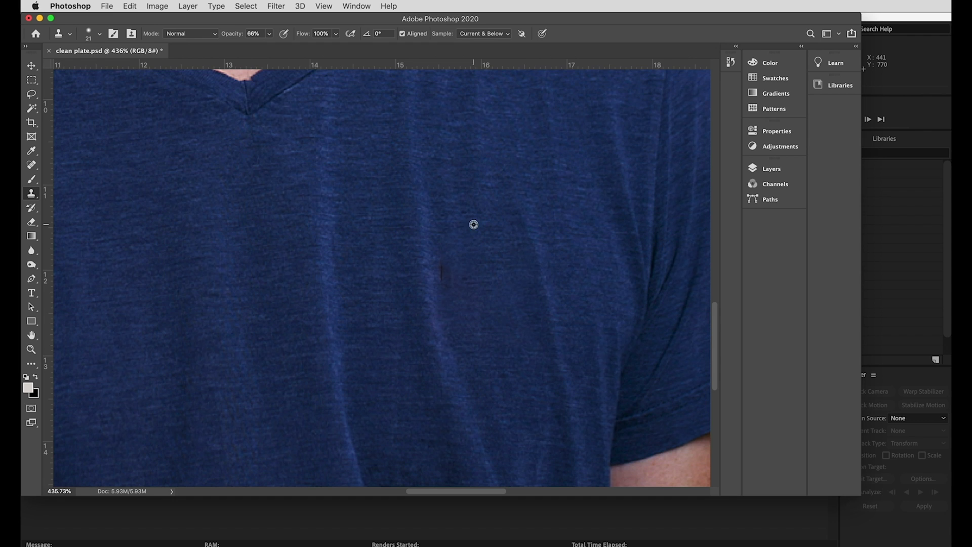
pyautogui.moveTo(441, 261)
pyautogui.mouseDown()
pyautogui.moveTo(467, 280)
pyautogui.moveTo(464, 270)
pyautogui.moveTo(464, 284)
pyautogui.moveTo(489, 266)
pyautogui.mouseUp()
pyautogui.moveTo(517, 321)
pyautogui.mouseDown()
pyautogui.moveTo(477, 289)
pyautogui.moveTo(485, 326)
pyautogui.mouseUp()
pyautogui.keyDown('alt'); pyautogui.click(485, 326); pyautogui.keyUp('alt')
pyautogui.moveTo(453, 286); pyautogui.dragTo(464, 282)
# Fit the portrait in the window and save clean plate.psd.
pyautogui.press('super+1')
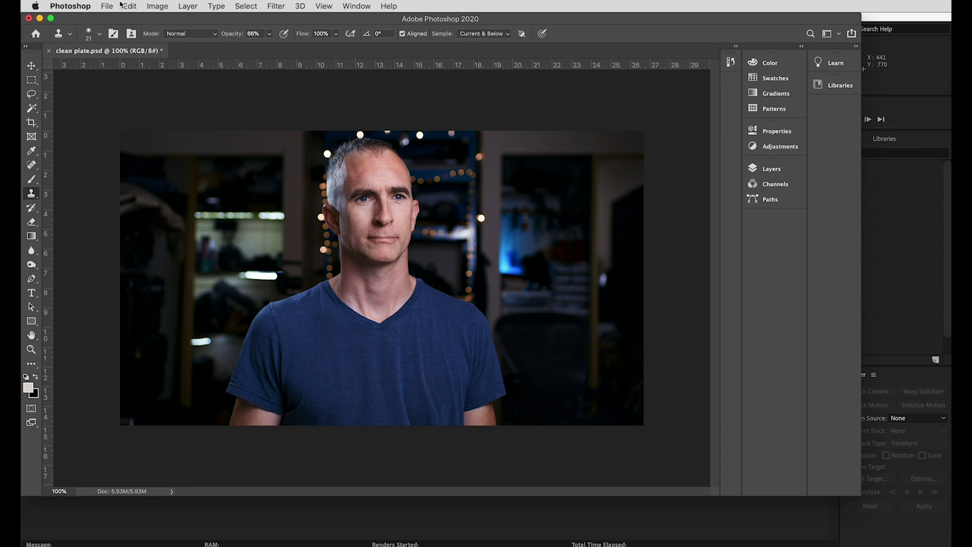
pyautogui.click(107, 5)
pyautogui.click(142, 120)
# Import clean plate.psd into After Effects and place it above remove plate.mov in the timeline.
pyautogui.press('super+Tab')
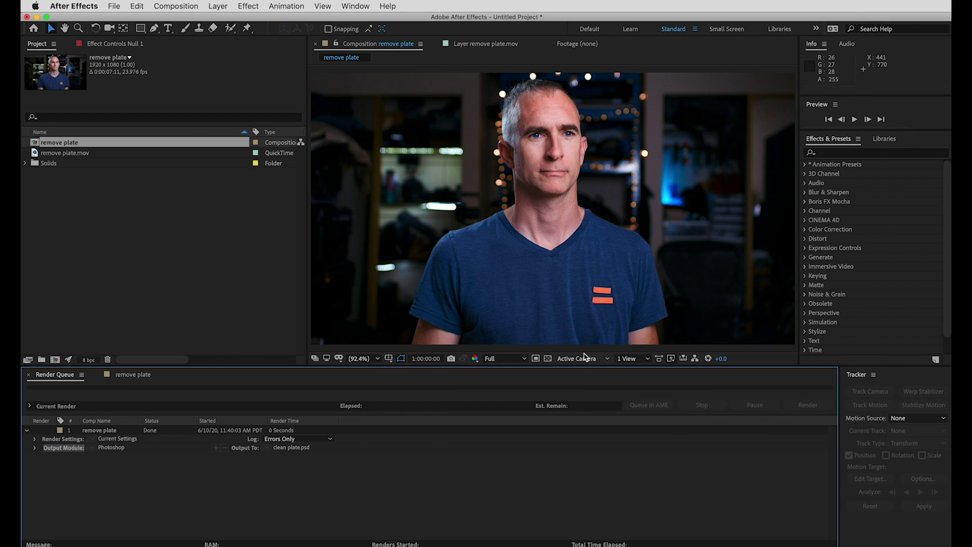
pyautogui.click(100, 211)
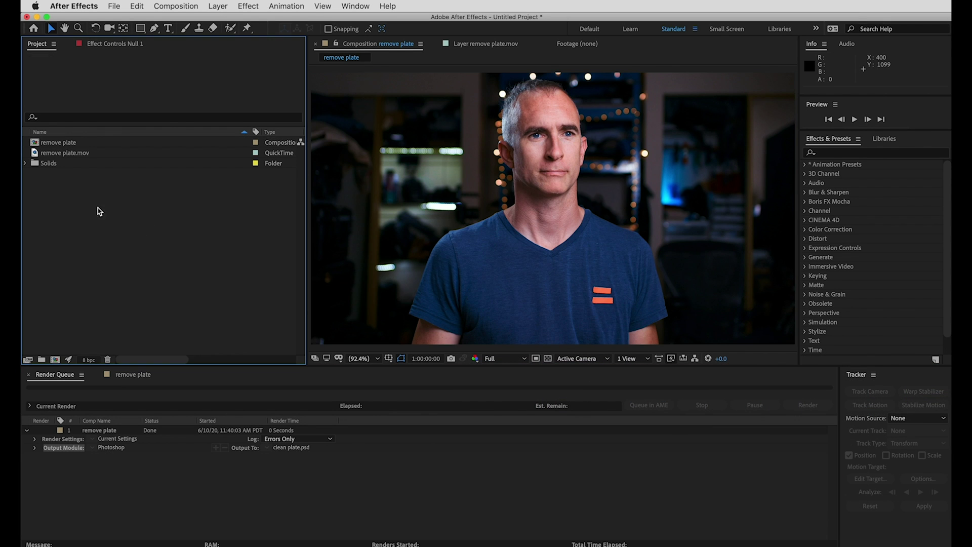
pyautogui.doubleClick(56, 175)
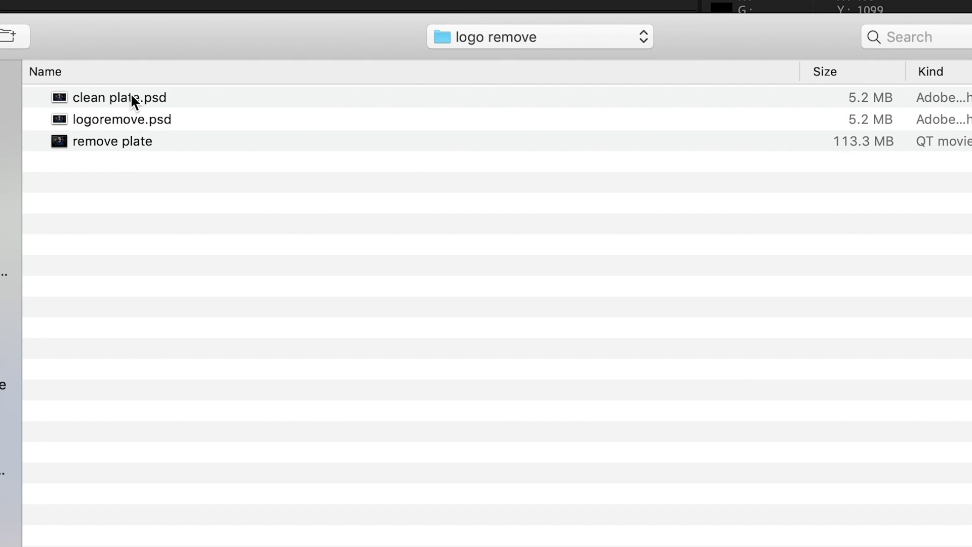
pyautogui.doubleClick(505, 107)
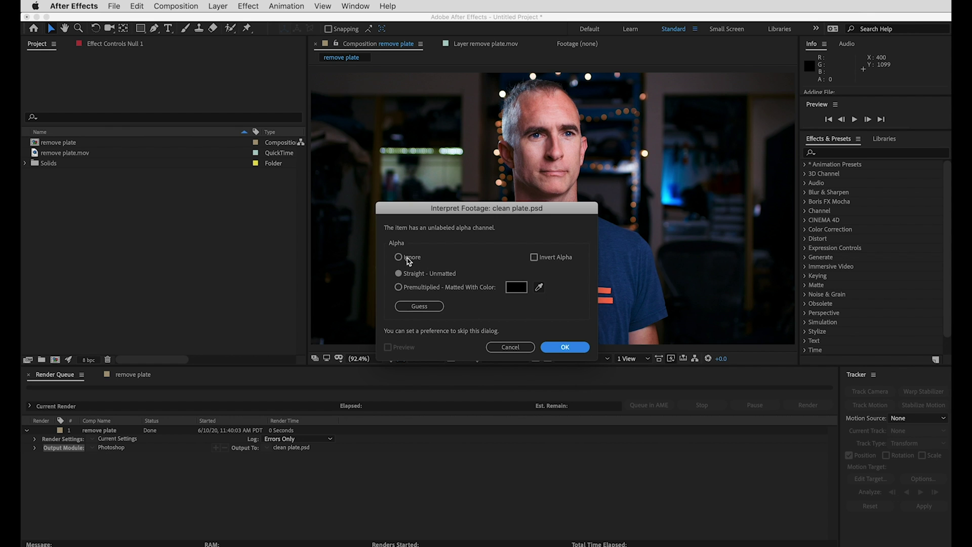
pyautogui.click(565, 347)
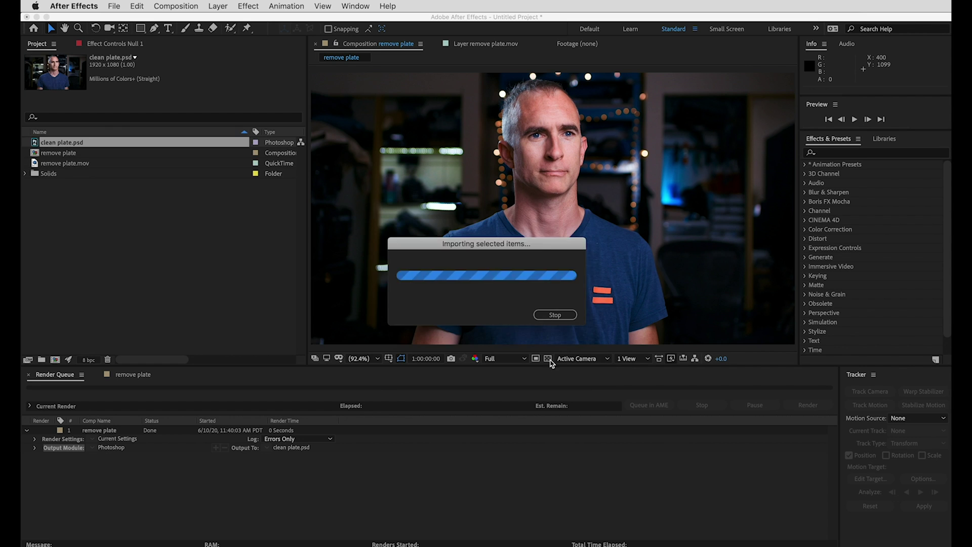
pyautogui.click(64, 143)
pyautogui.moveTo(64, 143); pyautogui.dragTo(121, 422)
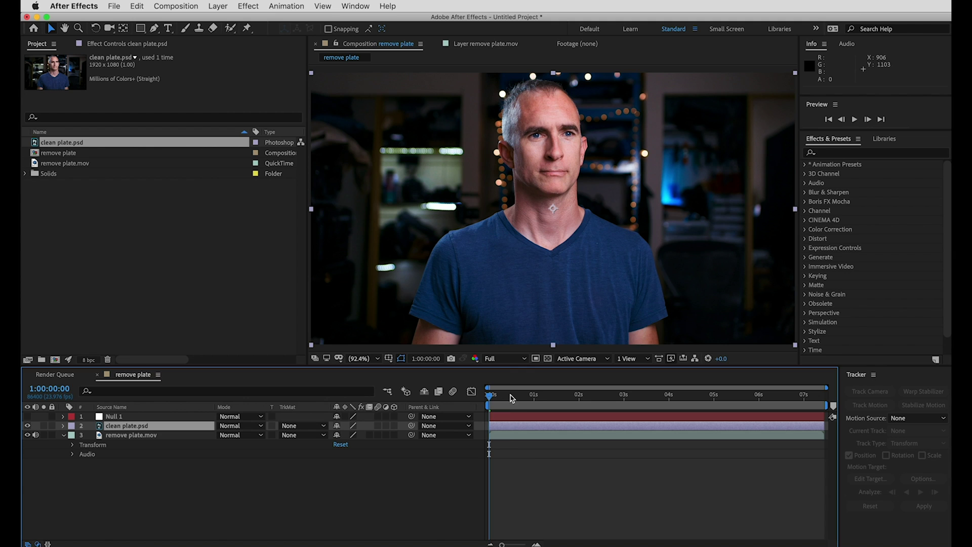
# Lower the clean plate layer's Transform Opacity to see the logo through it.
pyautogui.moveTo(512, 398); pyautogui.dragTo(470, 395)
pyautogui.click(63, 430)
pyautogui.click(73, 435)
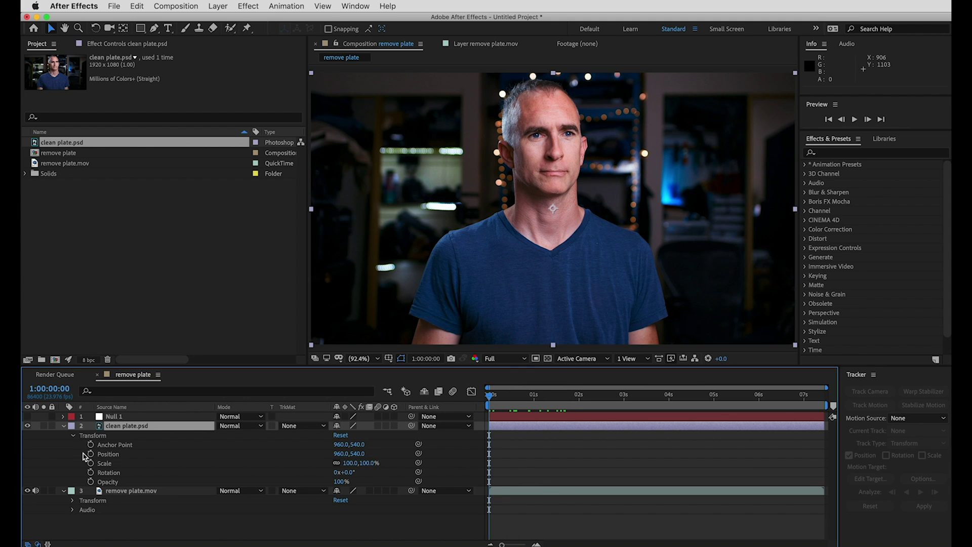
pyautogui.moveTo(342, 482); pyautogui.dragTo(333, 481)
pyautogui.press('Return')
# Draw Pen mask points around the logo area on the clean plate layer.
pyautogui.click(154, 30)
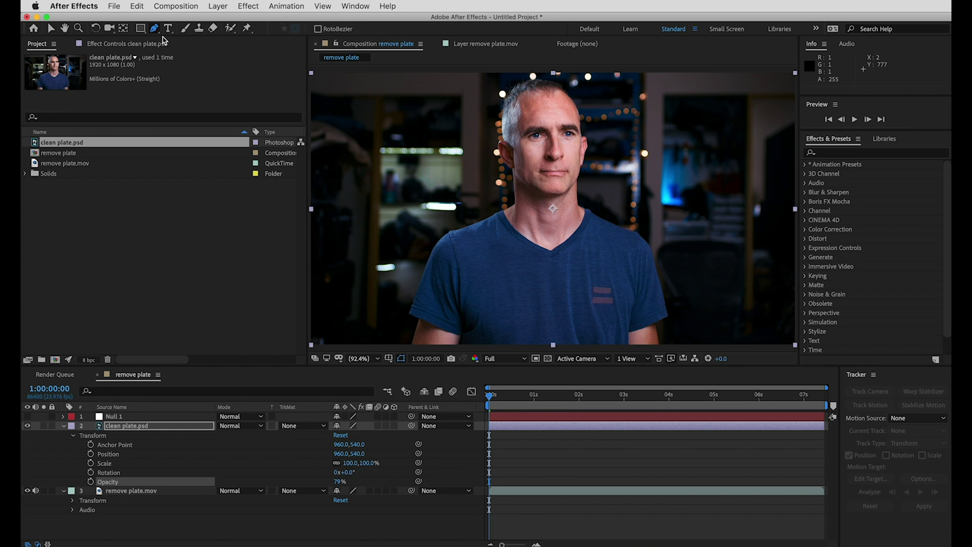
pyautogui.click(607, 280)
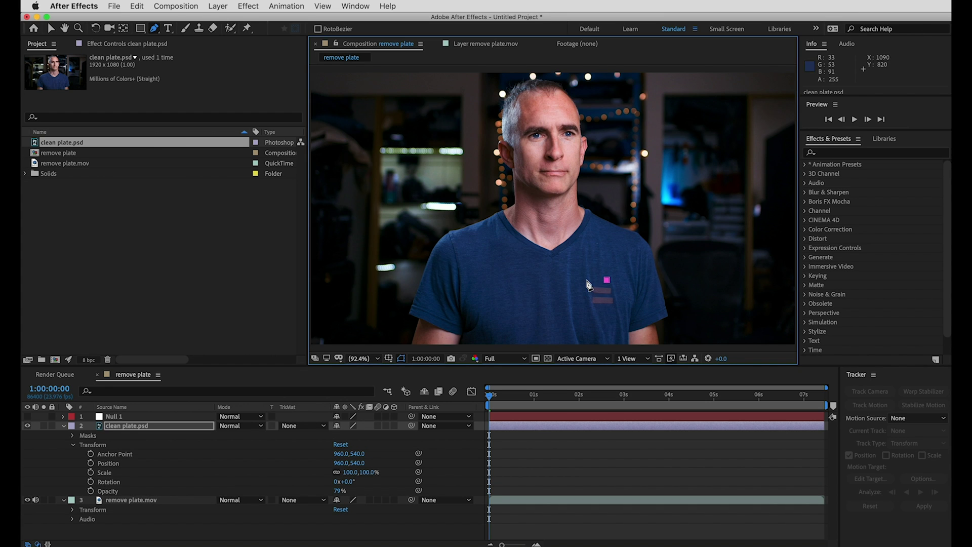
pyautogui.click(586, 280)
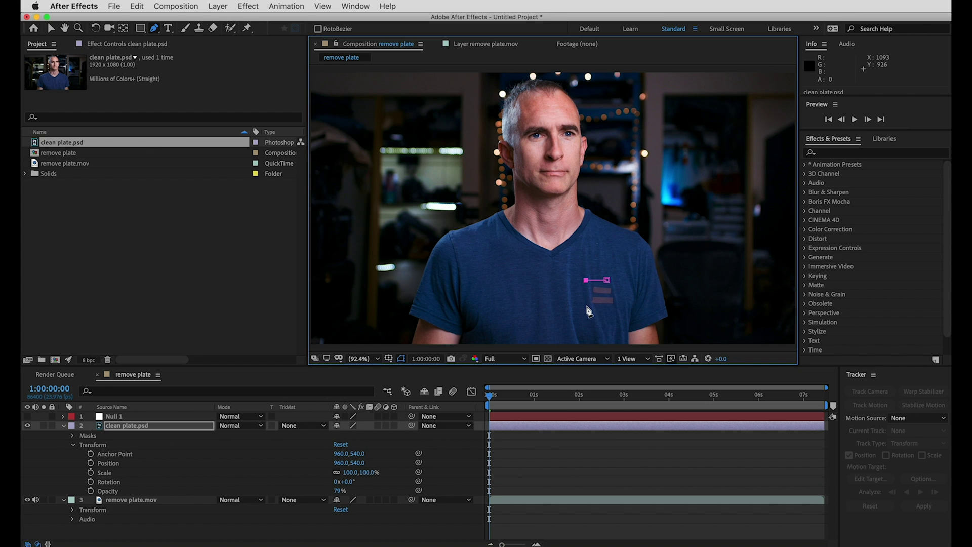
pyautogui.click(616, 284)
# At a later frame, pick-whip clean plate.psd's parent onto the Null 1 layer.
pyautogui.moveTo(338, 492); pyautogui.dragTo(444, 494)
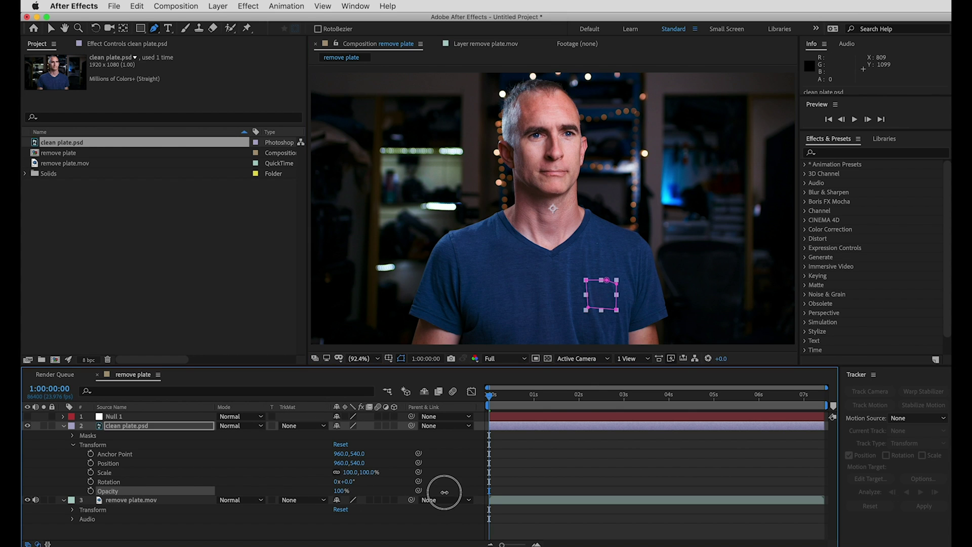
pyautogui.moveTo(516, 397); pyautogui.dragTo(456, 393)
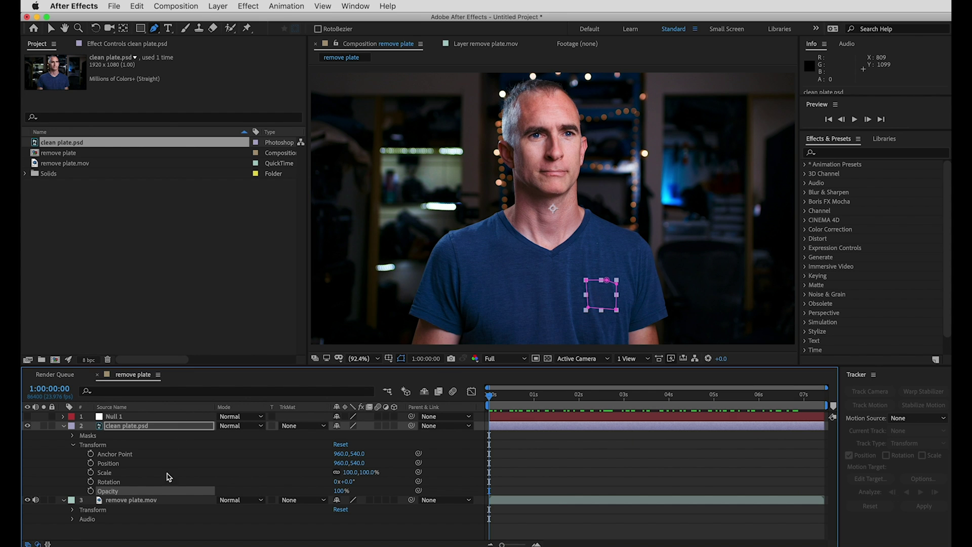
pyautogui.click(411, 428)
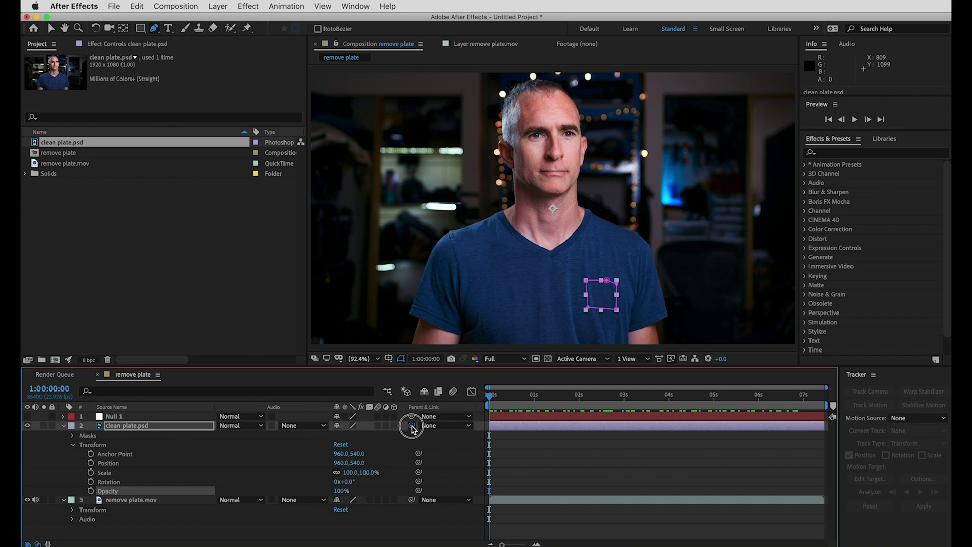
pyautogui.moveTo(412, 429); pyautogui.dragTo(112, 424)
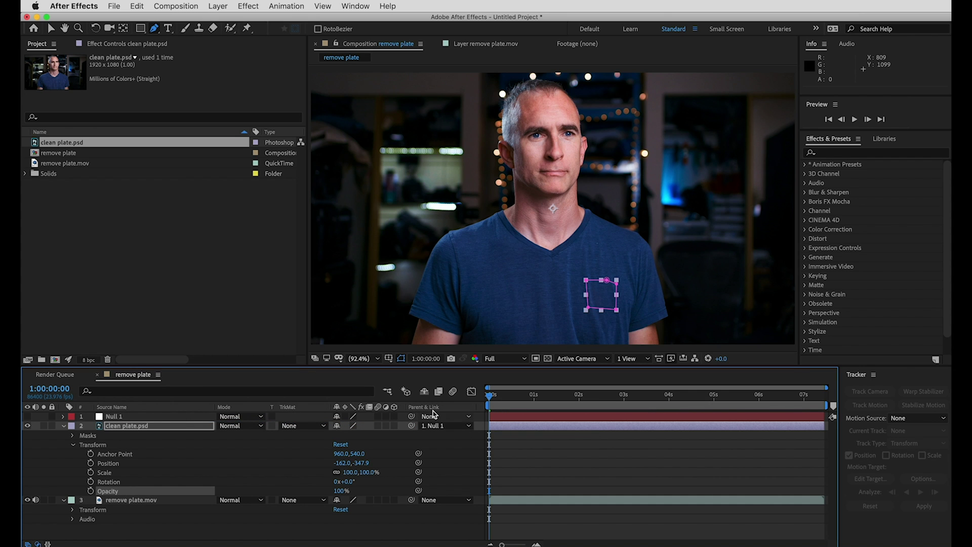
pyautogui.click(250, 535)
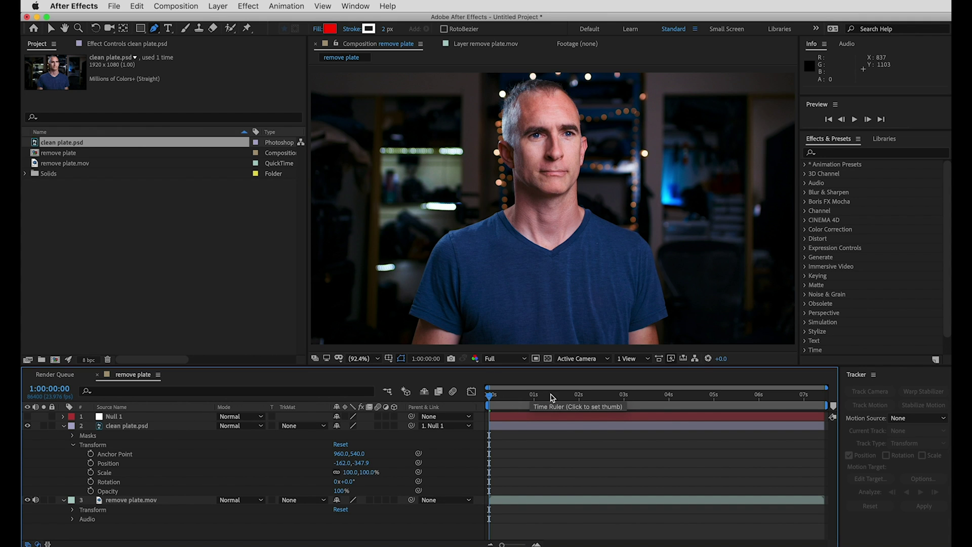
# Zoom in on the shirt and set Mask 1 to 33 px feather and 15 px expansion.
pyautogui.moveTo(510, 395); pyautogui.dragTo(635, 397)
pyautogui.scroll(5, 599, 293)
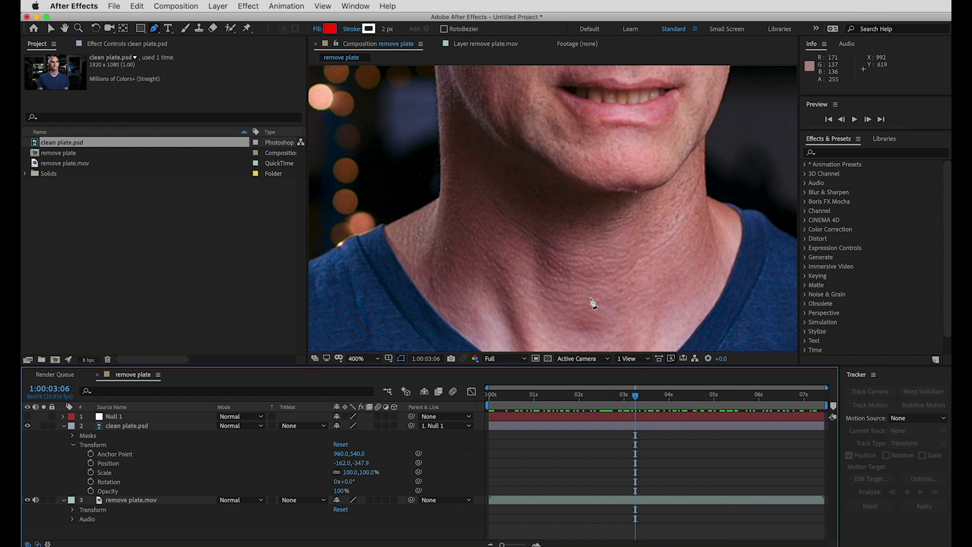
pyautogui.click(648, 244)
pyautogui.moveTo(647, 244)
pyautogui.mouseDown()
pyautogui.moveTo(662, 306)
pyautogui.moveTo(653, 217)
pyautogui.moveTo(599, 186)
pyautogui.moveTo(591, 199)
pyautogui.moveTo(603, 212)
pyautogui.mouseUp()
pyautogui.press('g')
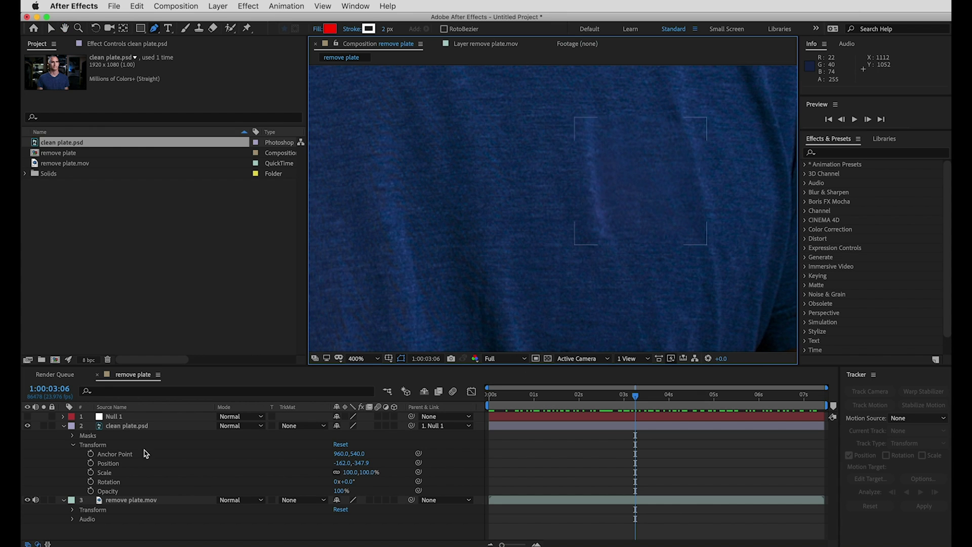
pyautogui.click(72, 435)
pyautogui.click(83, 444)
pyautogui.click(326, 463)
pyautogui.moveTo(325, 463)
pyautogui.mouseDown()
pyautogui.moveTo(314, 461)
pyautogui.moveTo(331, 463)
pyautogui.mouseUp()
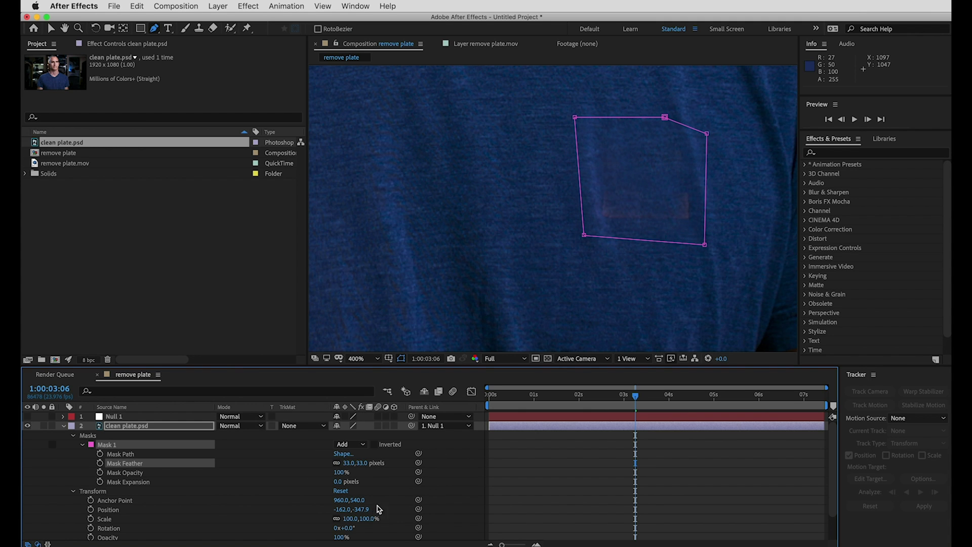
pyautogui.moveTo(338, 481); pyautogui.dragTo(349, 481)
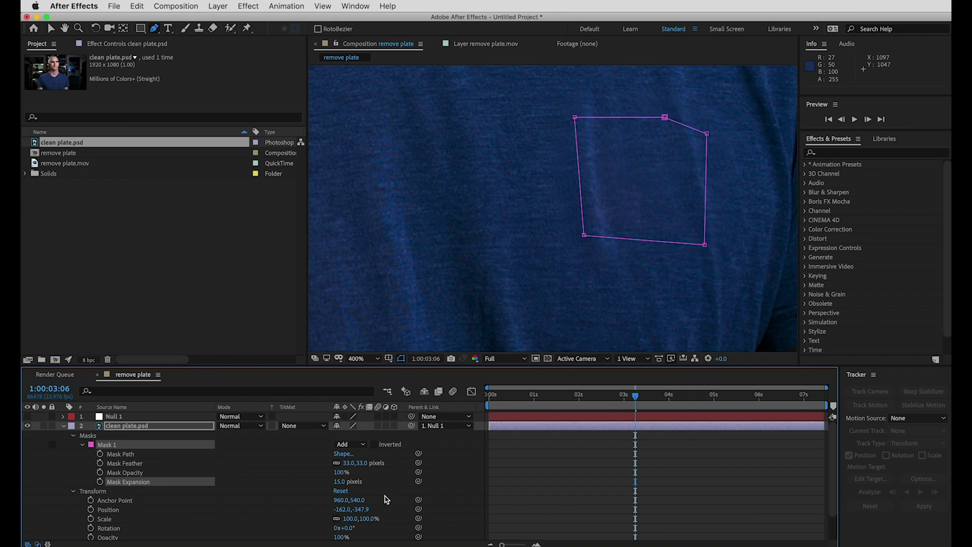
pyautogui.press('/')
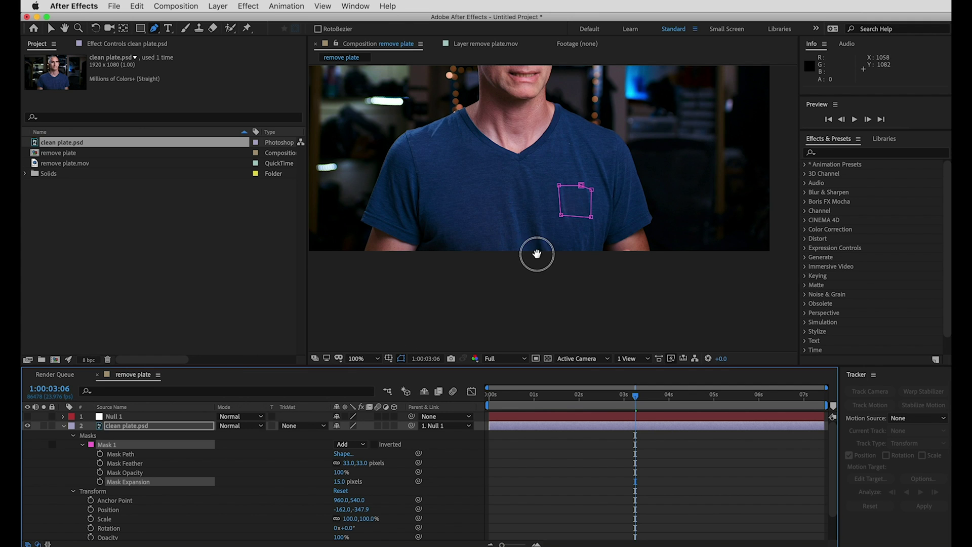
# Return the playhead to 0, collapse and deselect clean plate.psd, and play the remove plate preview.
pyautogui.moveTo(538, 254); pyautogui.dragTo(563, 356)
pyautogui.press('g')
pyautogui.moveTo(635, 394); pyautogui.dragTo(428, 396)
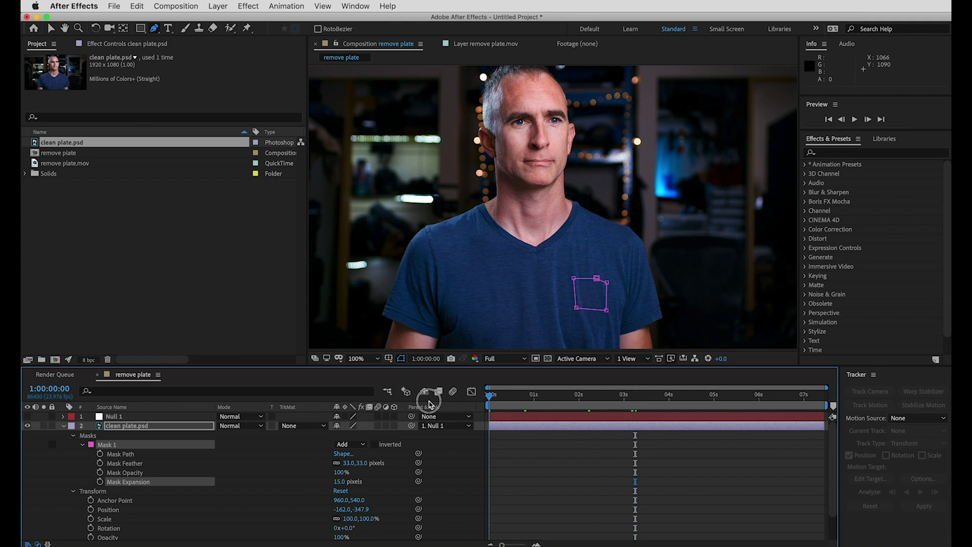
pyautogui.click(65, 425)
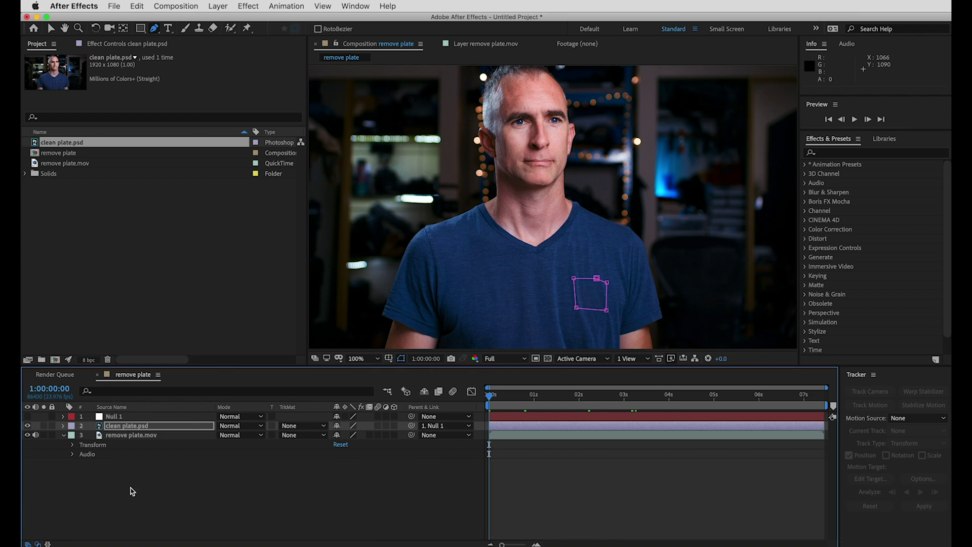
pyautogui.click(133, 499)
pyautogui.press('space')
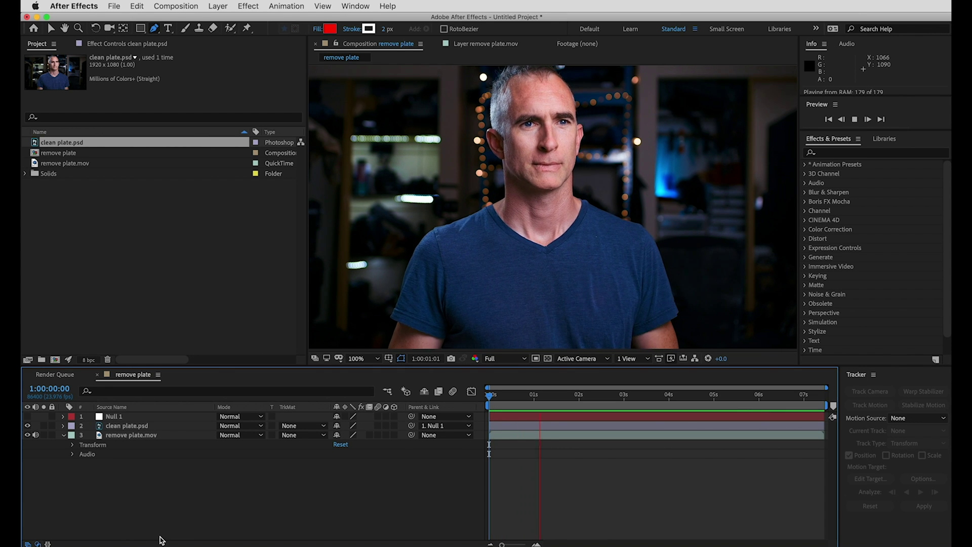